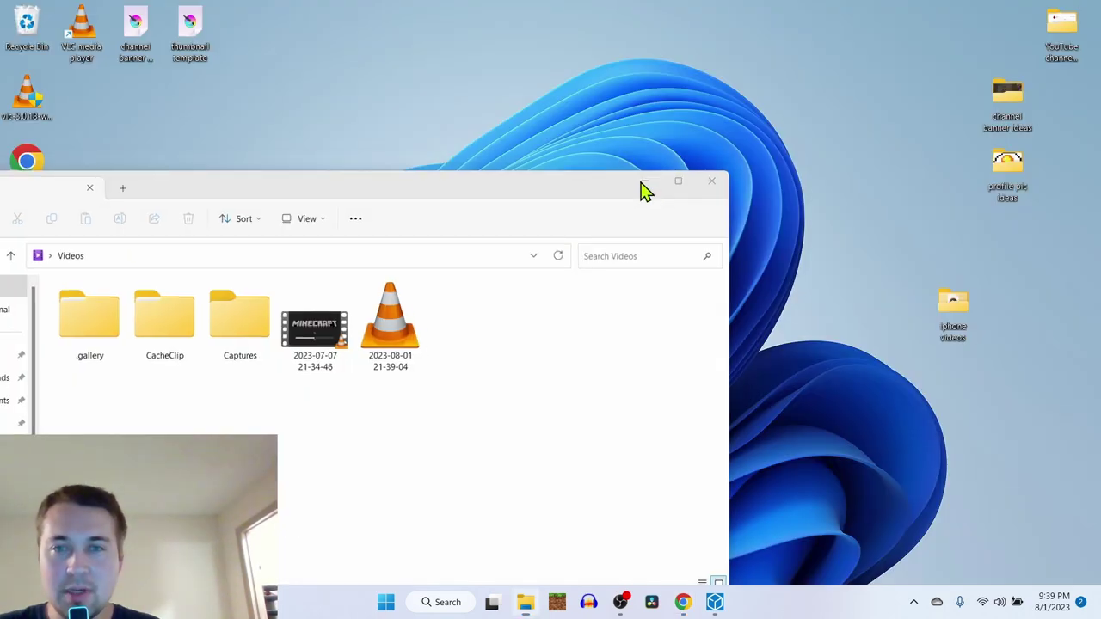
# Minimize the browser and bring up the Toucan model in 3D Viewer.
pyautogui.click(642, 184)
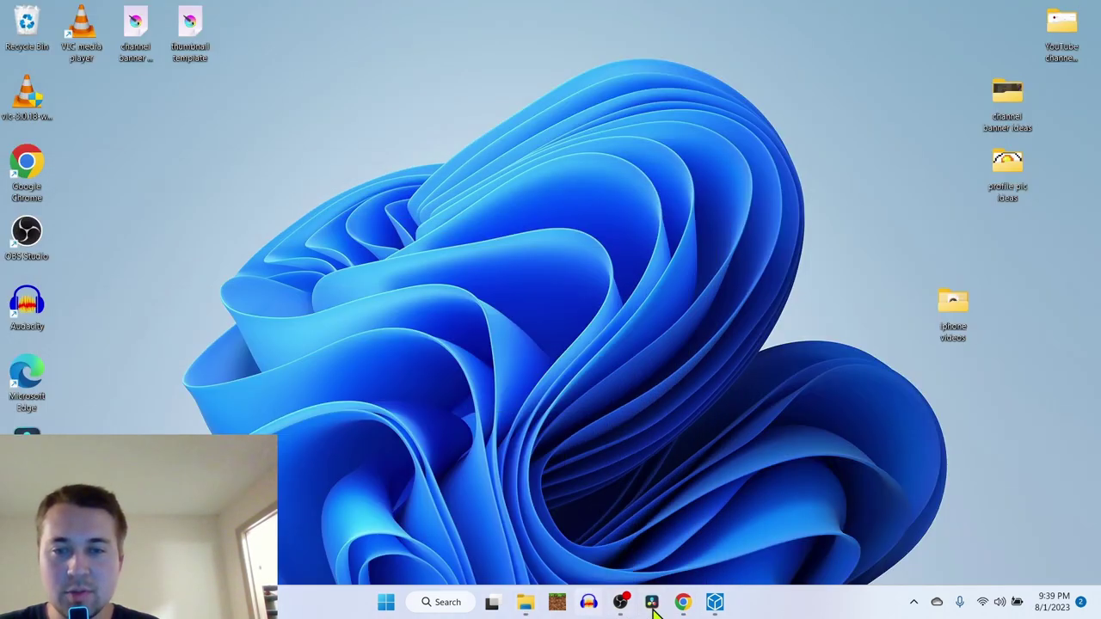
pyautogui.click(714, 602)
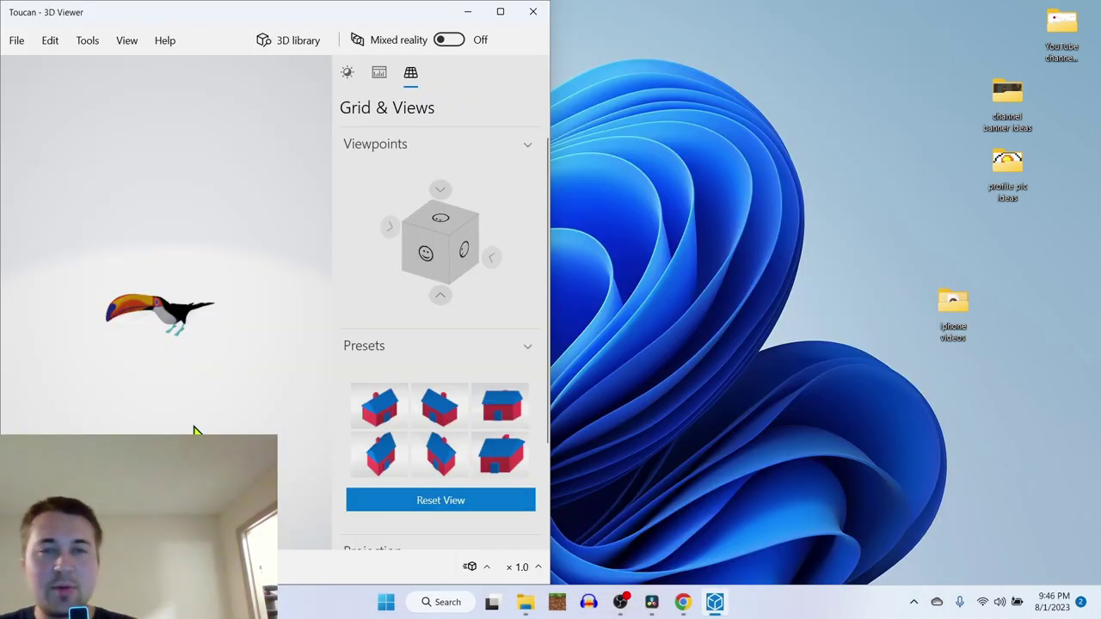
# Launch Paint from Windows search and snap it to the right half of the screen.
pyautogui.click(448, 603)
pyautogui.write('pra')
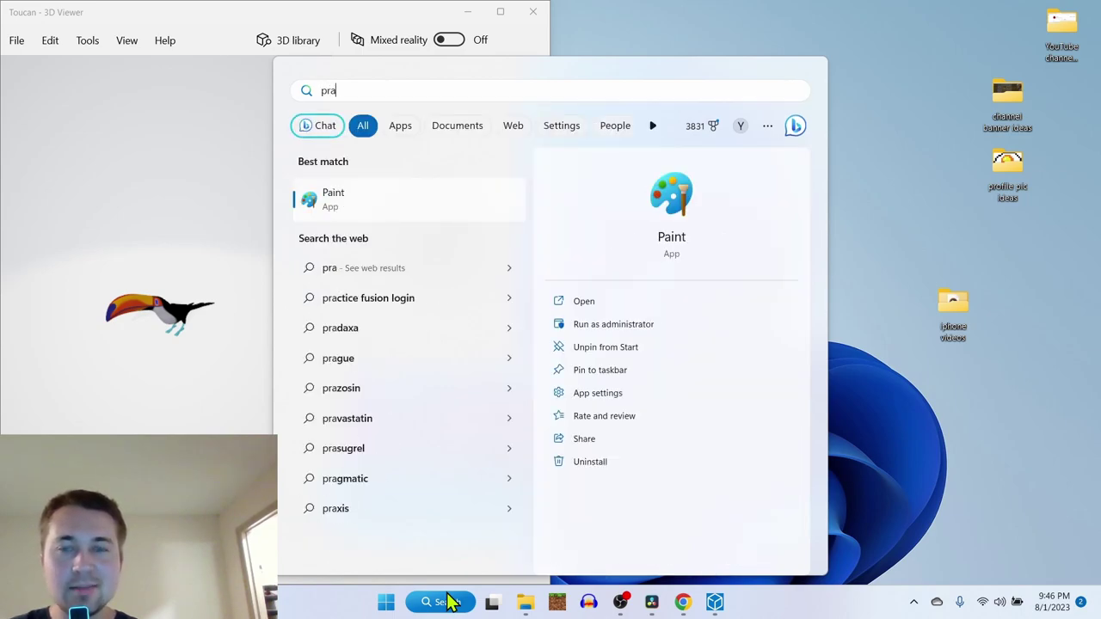
pyautogui.press('BackSpace')
pyautogui.click(418, 199)
pyautogui.moveTo(823, 86); pyautogui.dragTo(1099, 94)
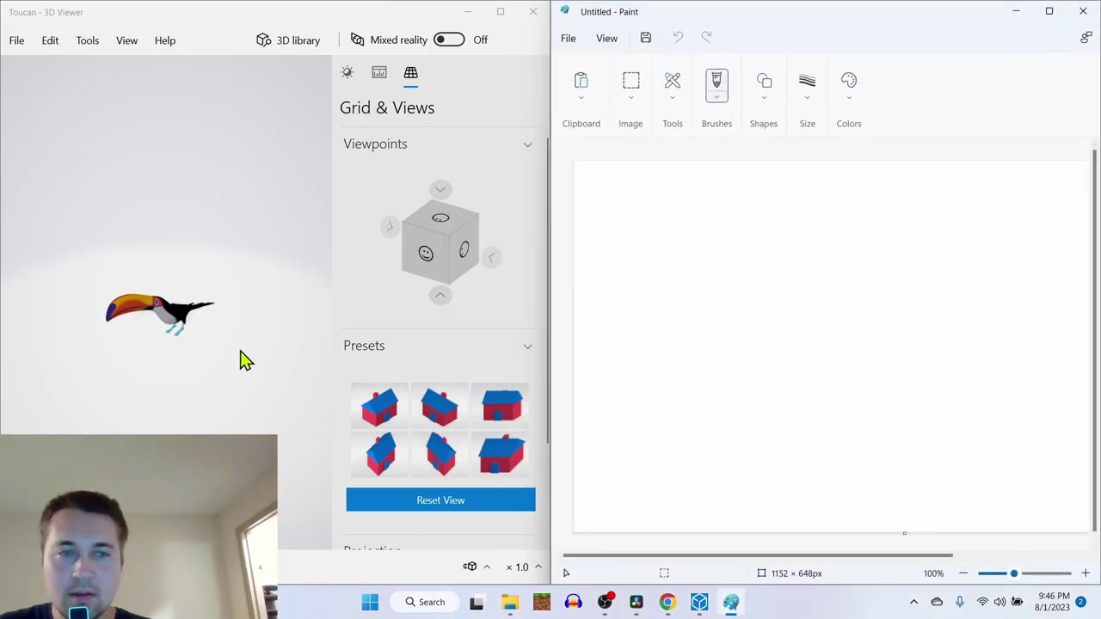
# Turn the reference model, then brush a freehand outline of the toucan's beak, body and tail.
pyautogui.moveTo(189, 350); pyautogui.dragTo(212, 324)
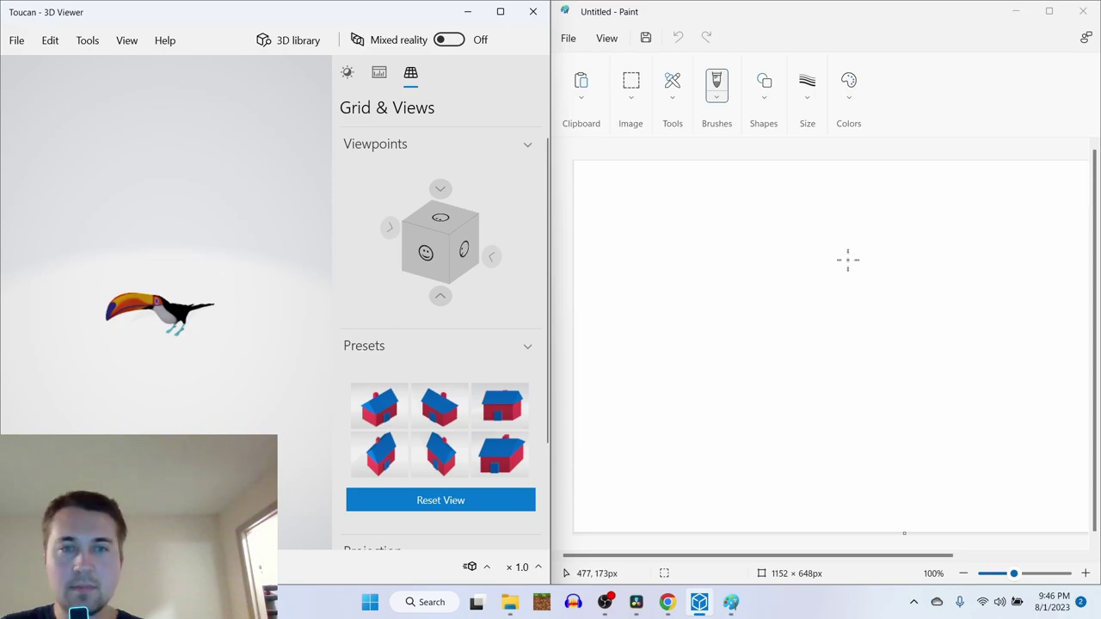
pyautogui.moveTo(847, 259); pyautogui.dragTo(762, 253)
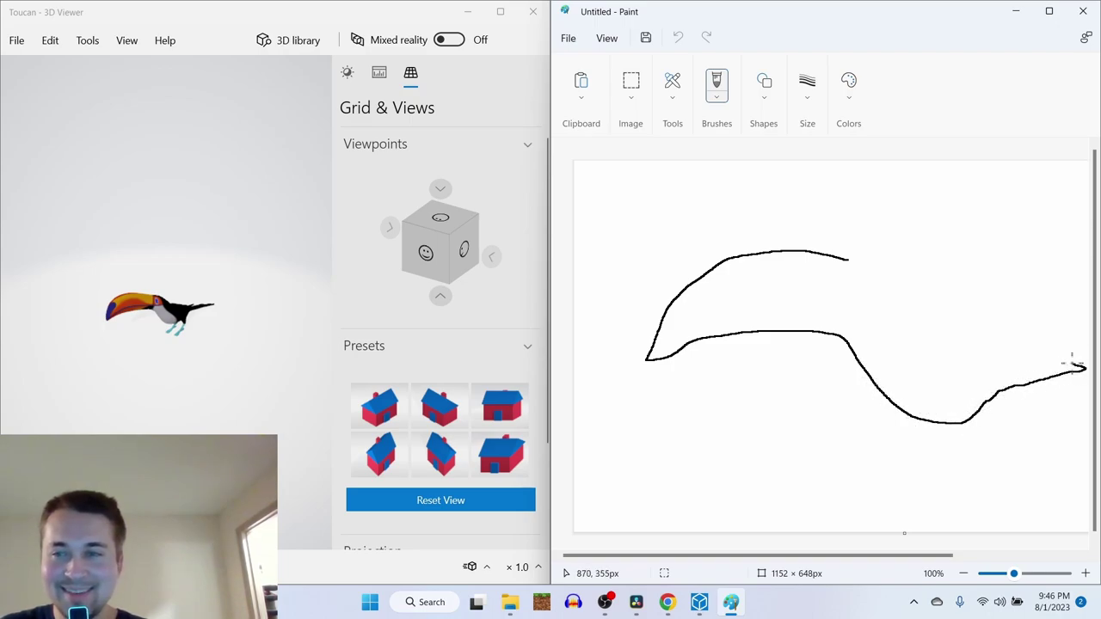
pyautogui.moveTo(1009, 344)
pyautogui.mouseDown()
pyautogui.moveTo(970, 362)
pyautogui.moveTo(939, 314)
pyautogui.moveTo(893, 292)
pyautogui.mouseUp()
pyautogui.moveTo(848, 256); pyautogui.dragTo(836, 257)
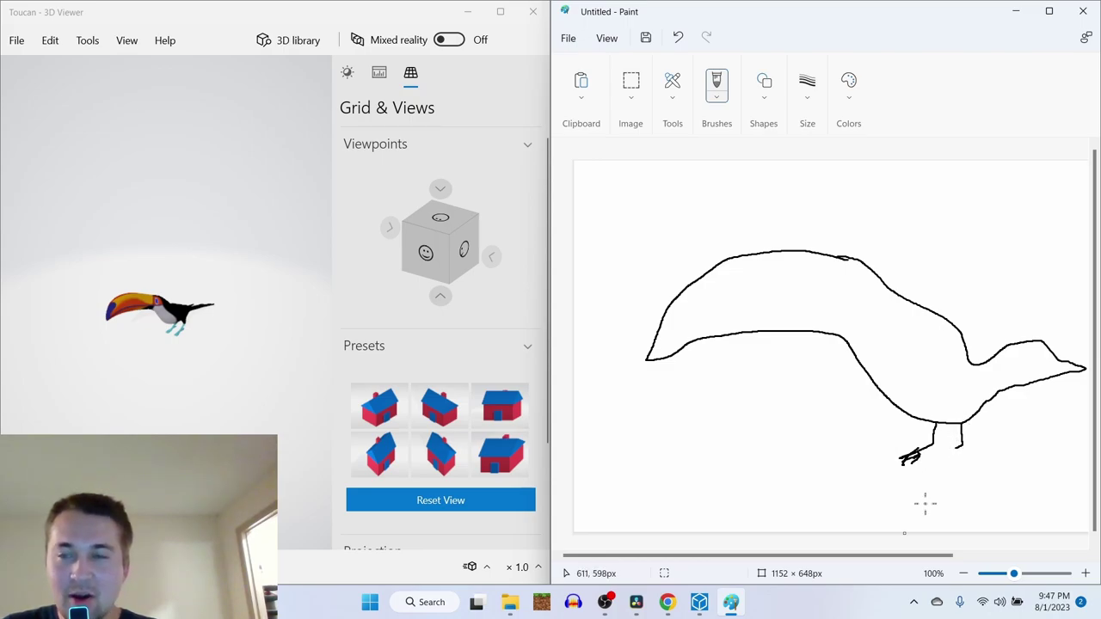
pyautogui.click(763, 88)
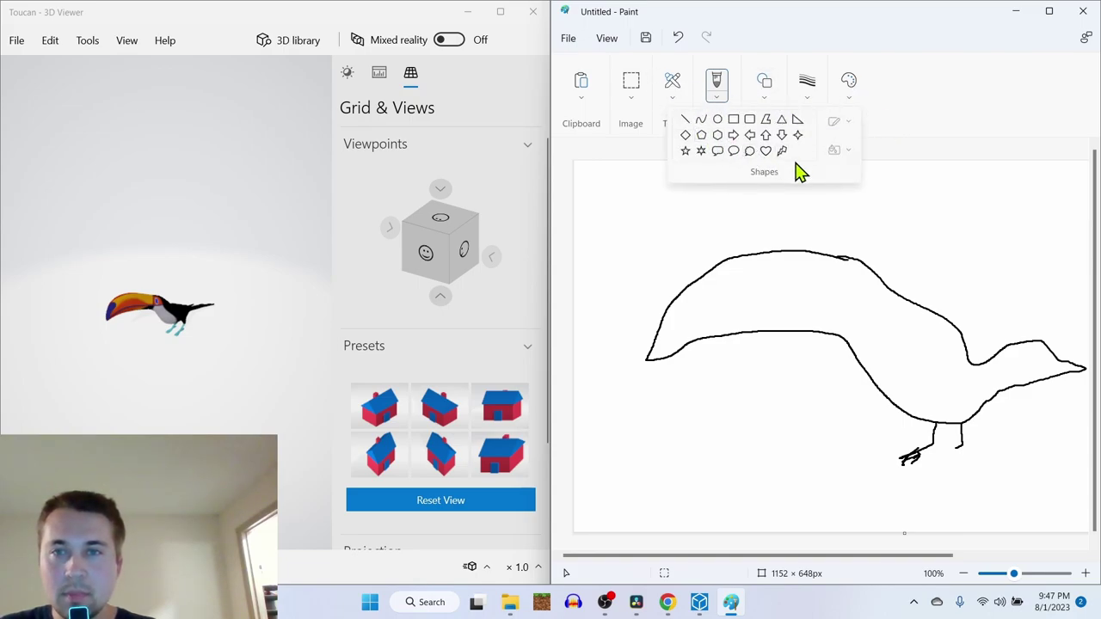
pyautogui.click(770, 99)
pyautogui.click(769, 100)
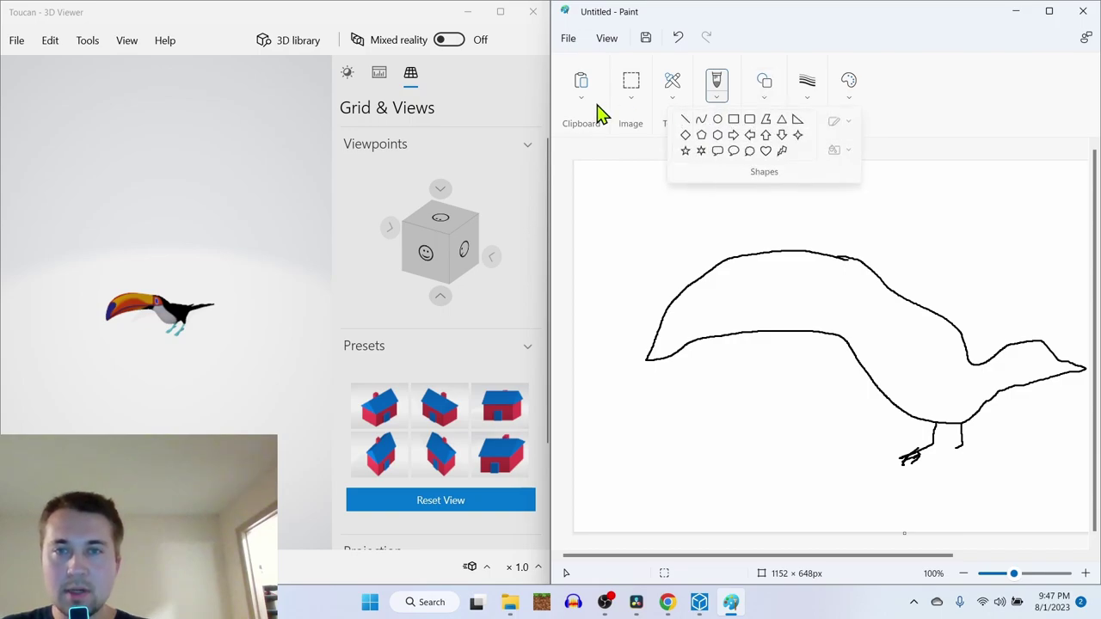
pyautogui.click(934, 121)
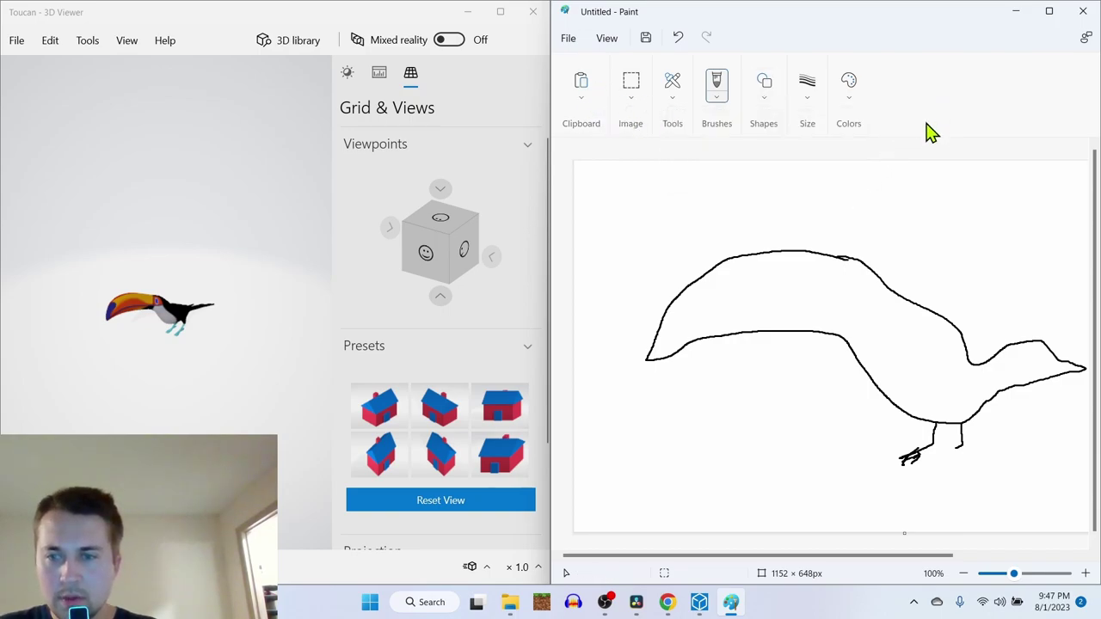
pyautogui.click(769, 99)
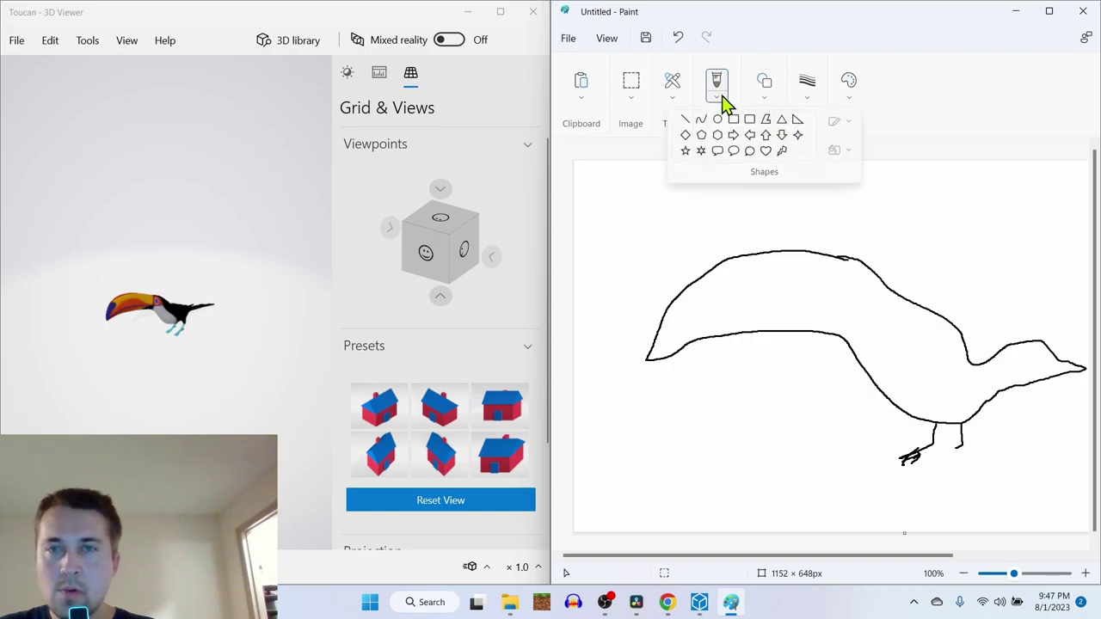
pyautogui.click(718, 102)
pyautogui.click(718, 101)
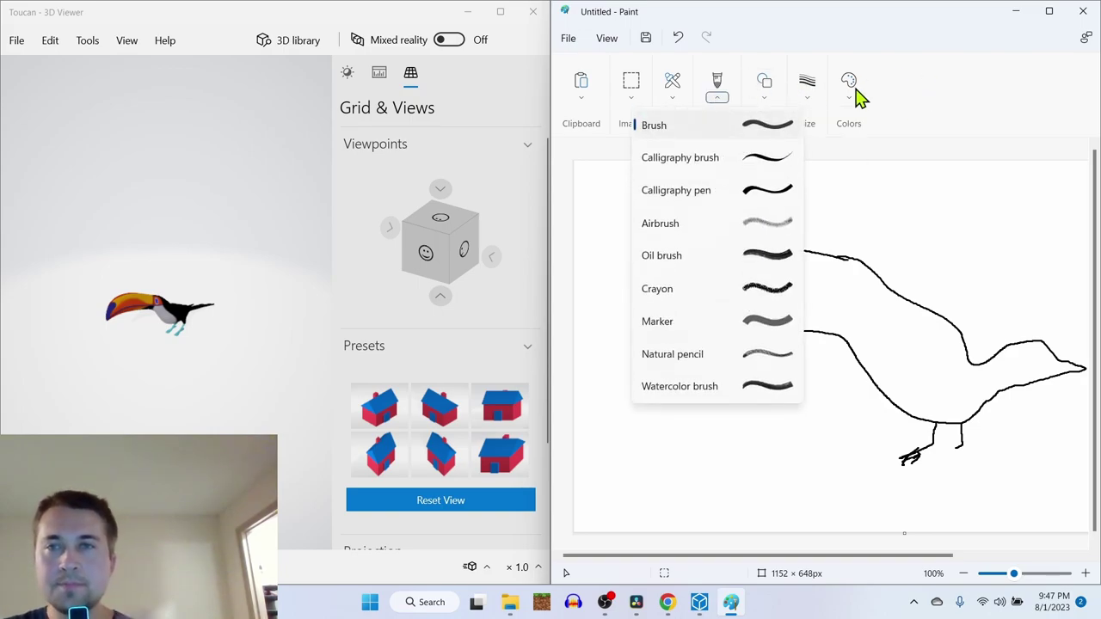
pyautogui.click(813, 107)
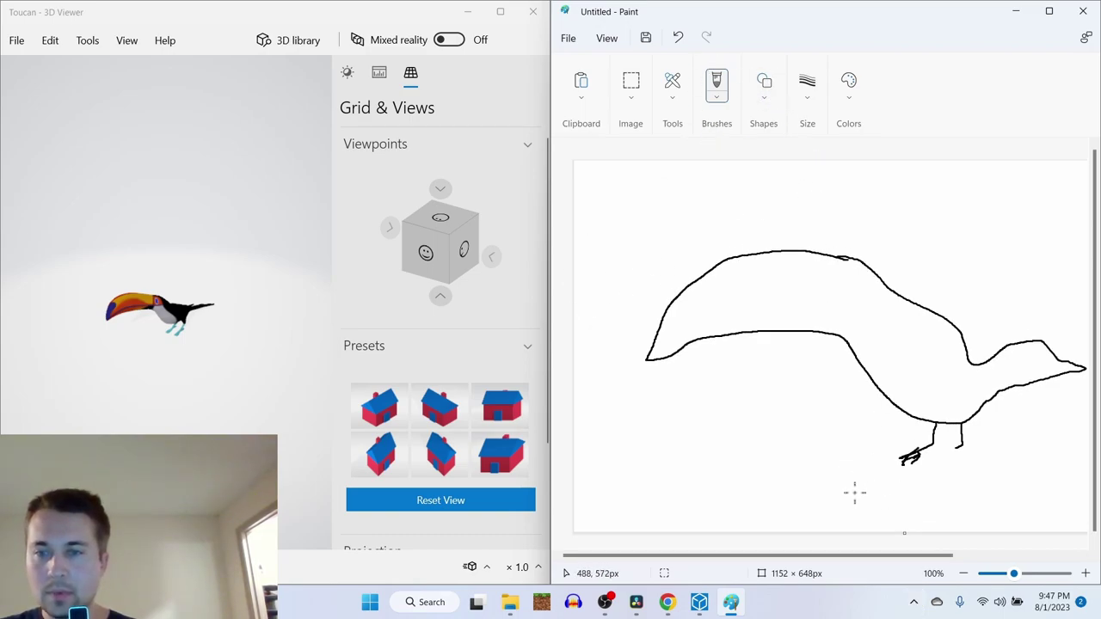
pyautogui.moveTo(826, 561)
pyautogui.mouseDown()
pyautogui.moveTo(988, 582)
pyautogui.moveTo(777, 579)
pyautogui.mouseUp()
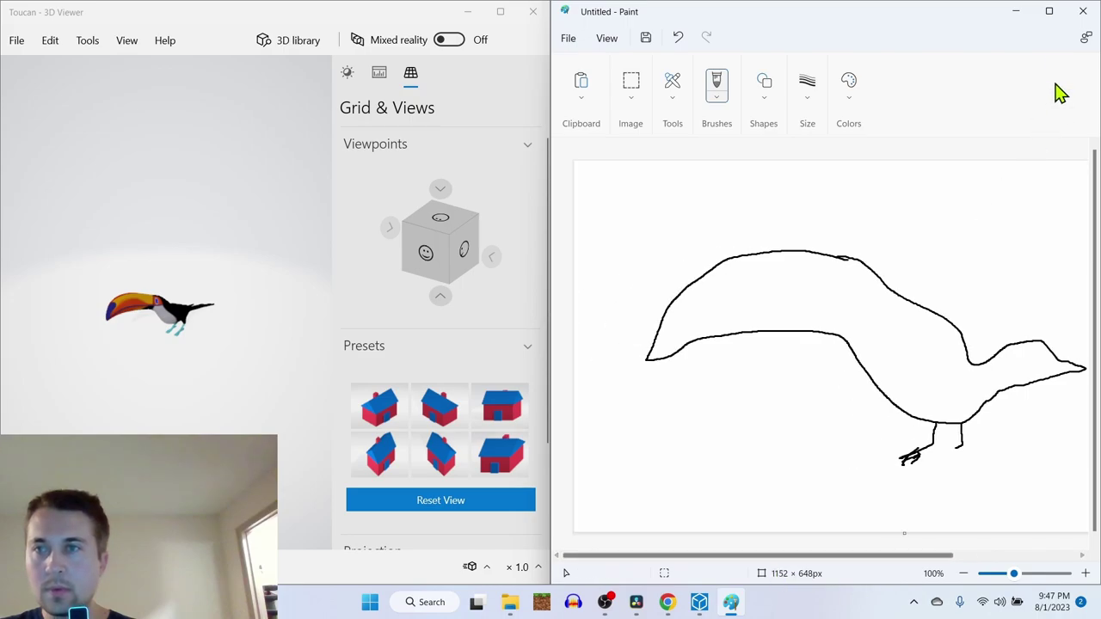
# Rub out the toucan's legs and feet with an enlarged eraser, then re-snap Paint beside 3D Viewer.
pyautogui.click(1049, 11)
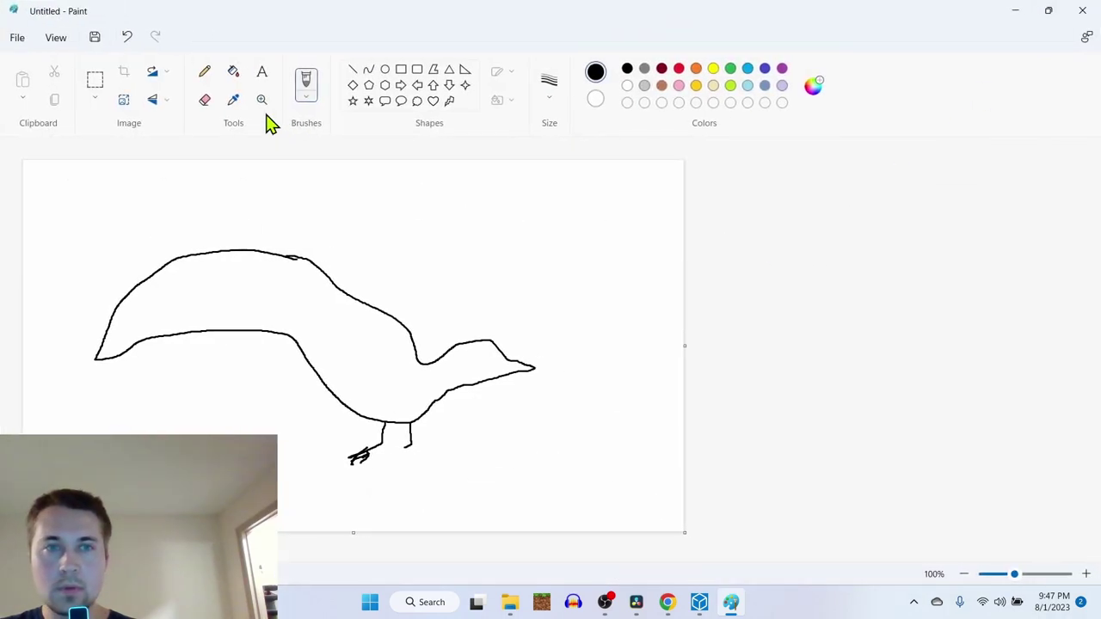
pyautogui.click(204, 100)
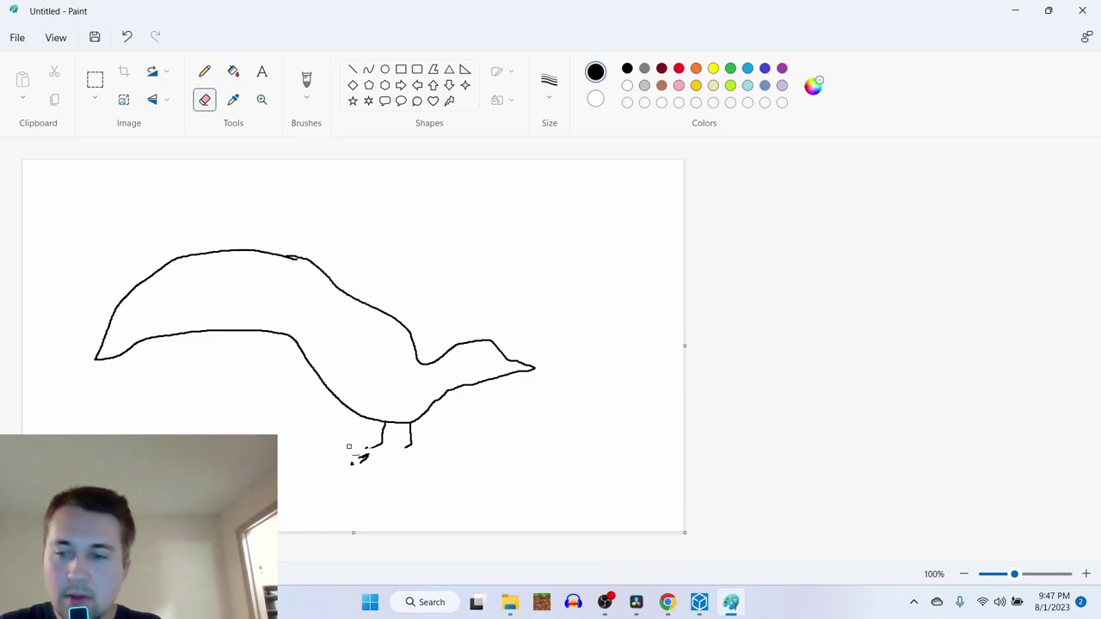
pyautogui.hotkey('ctrl', '+')
pyautogui.hotkey('ctrl', '+')
pyautogui.hotkey('ctrl', '+')
pyautogui.hotkey('ctrl', '+')
pyautogui.hotkey('ctrl', '+')
pyautogui.hotkey('ctrl', '+')
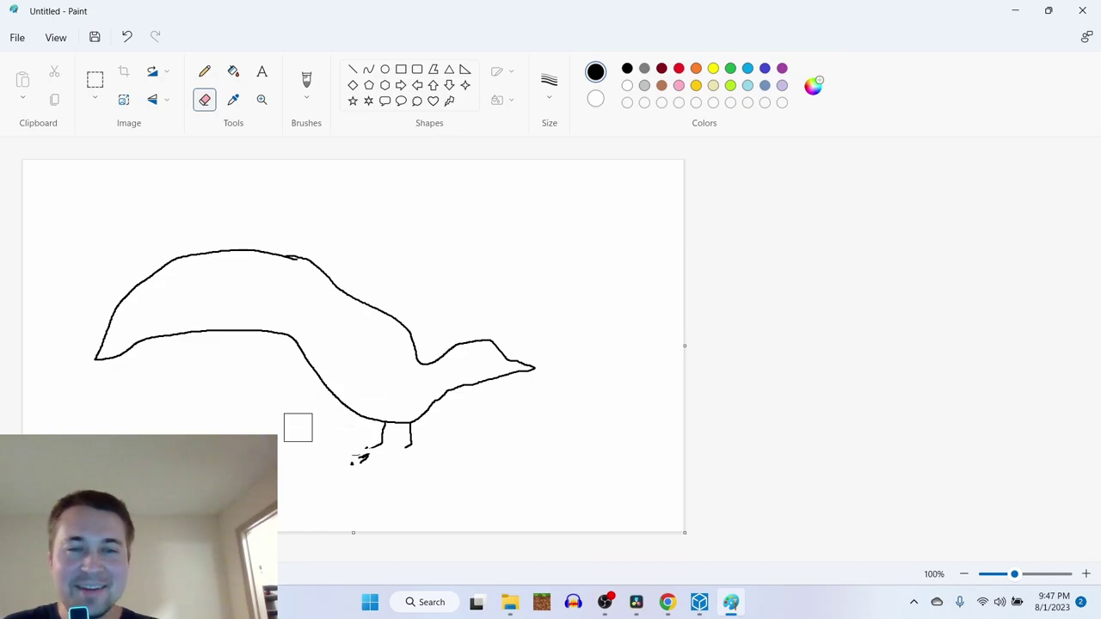
pyautogui.moveTo(305, 445)
pyautogui.mouseDown()
pyautogui.moveTo(371, 462)
pyautogui.moveTo(381, 433)
pyautogui.moveTo(404, 447)
pyautogui.moveTo(403, 438)
pyautogui.mouseUp()
pyautogui.click(1048, 10)
pyautogui.moveTo(616, 84); pyautogui.dragTo(1098, 113)
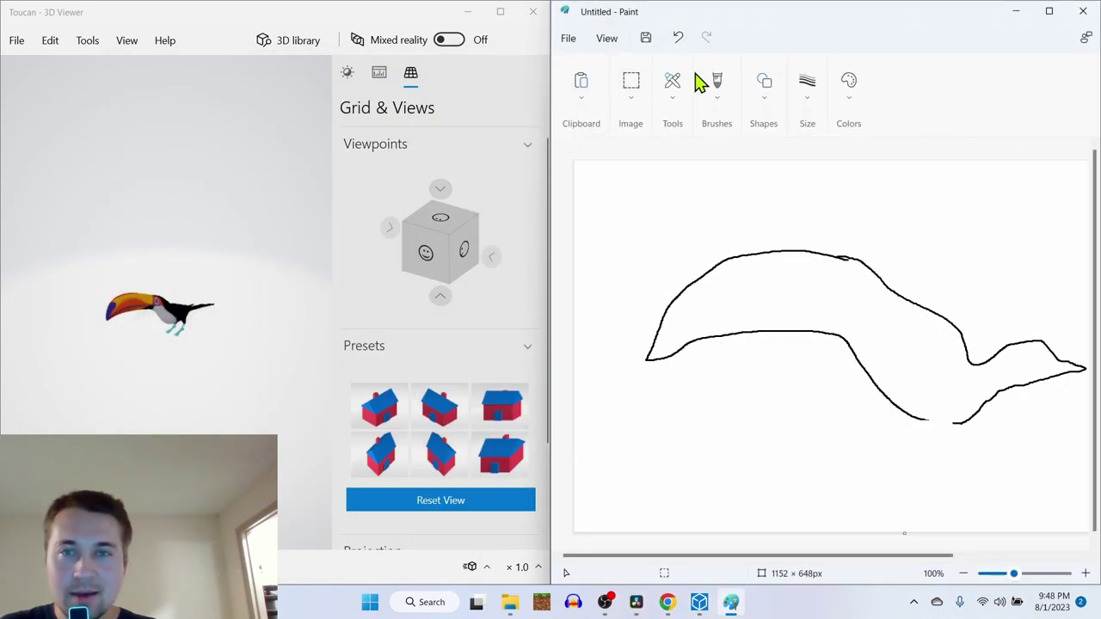
# Choose the plain Brush in light blue and sketch two splayed feet under the belly.
pyautogui.click(719, 110)
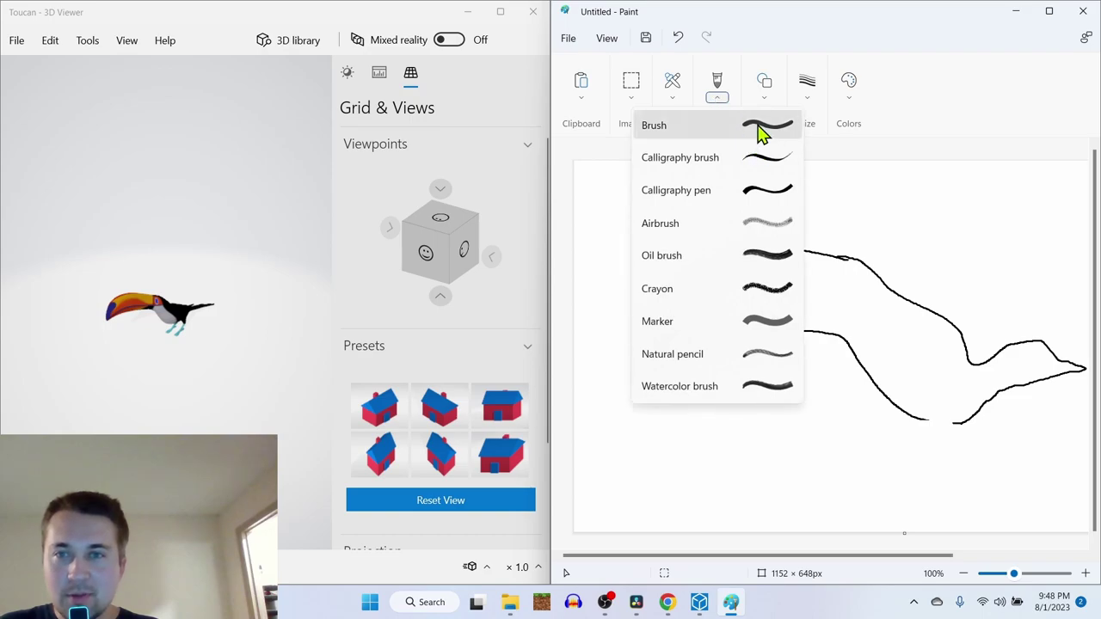
pyautogui.click(762, 132)
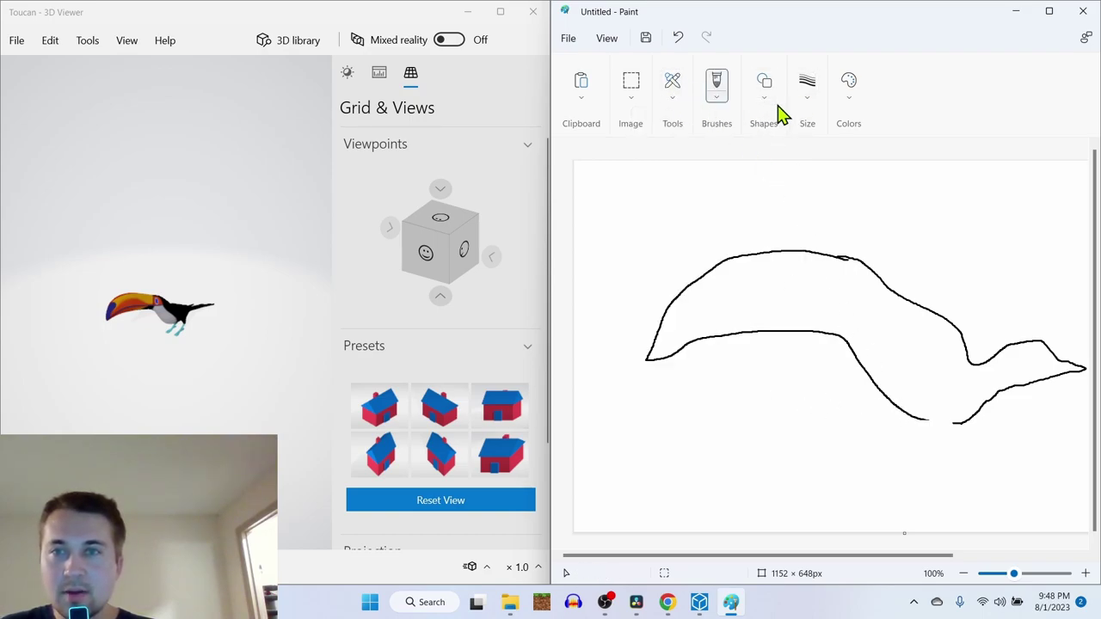
pyautogui.click(852, 107)
pyautogui.scroll(5, 176, 347)
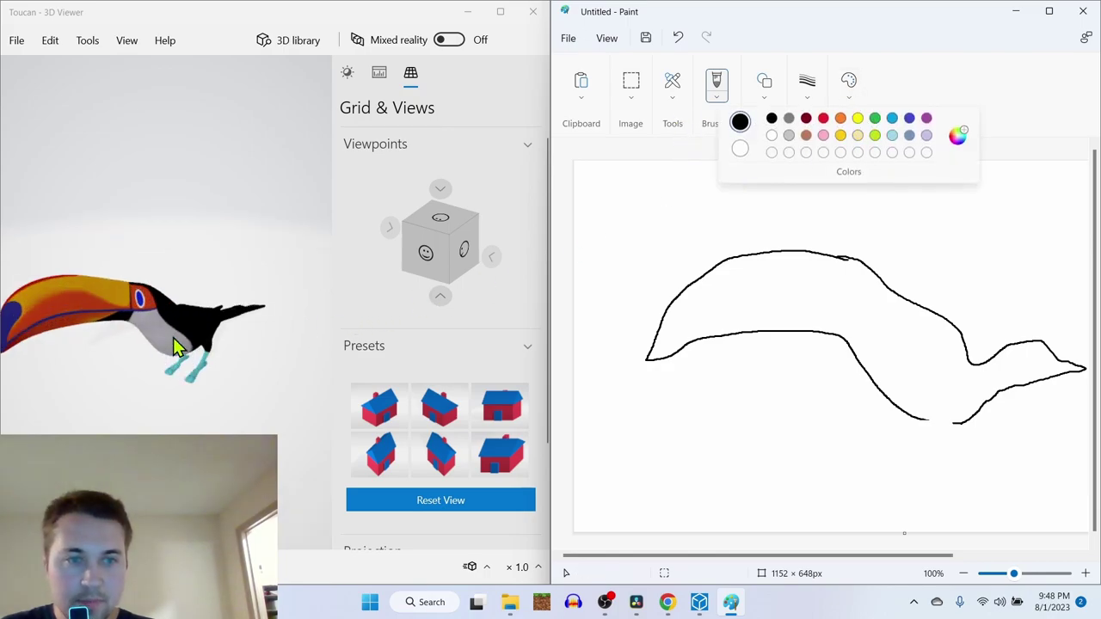
pyautogui.click(893, 136)
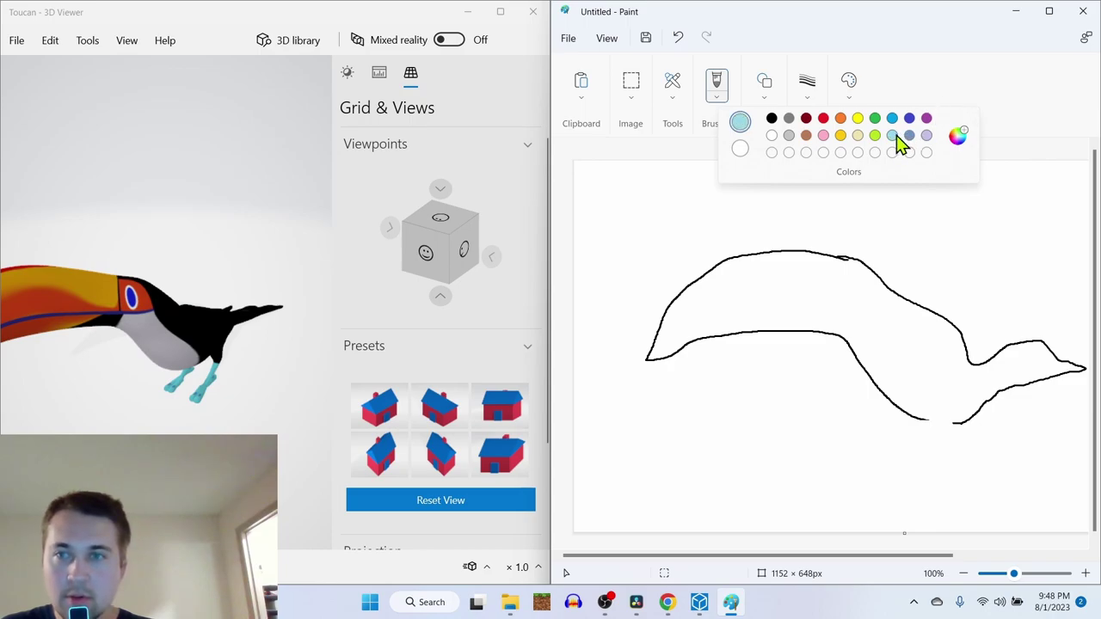
pyautogui.click(916, 428)
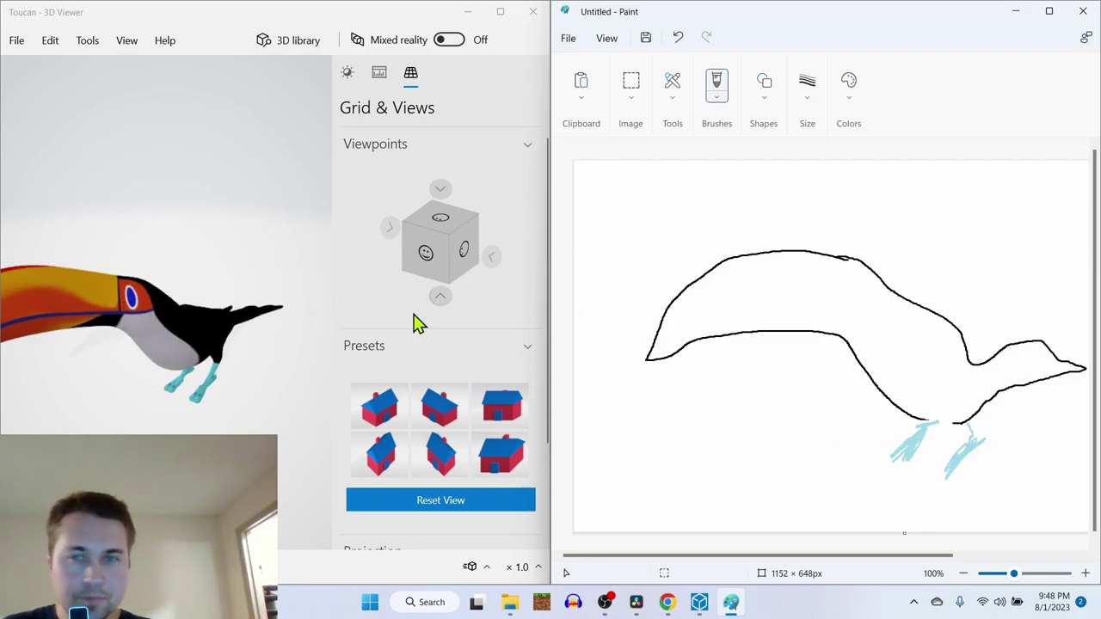
pyautogui.moveTo(184, 290); pyautogui.dragTo(140, 361)
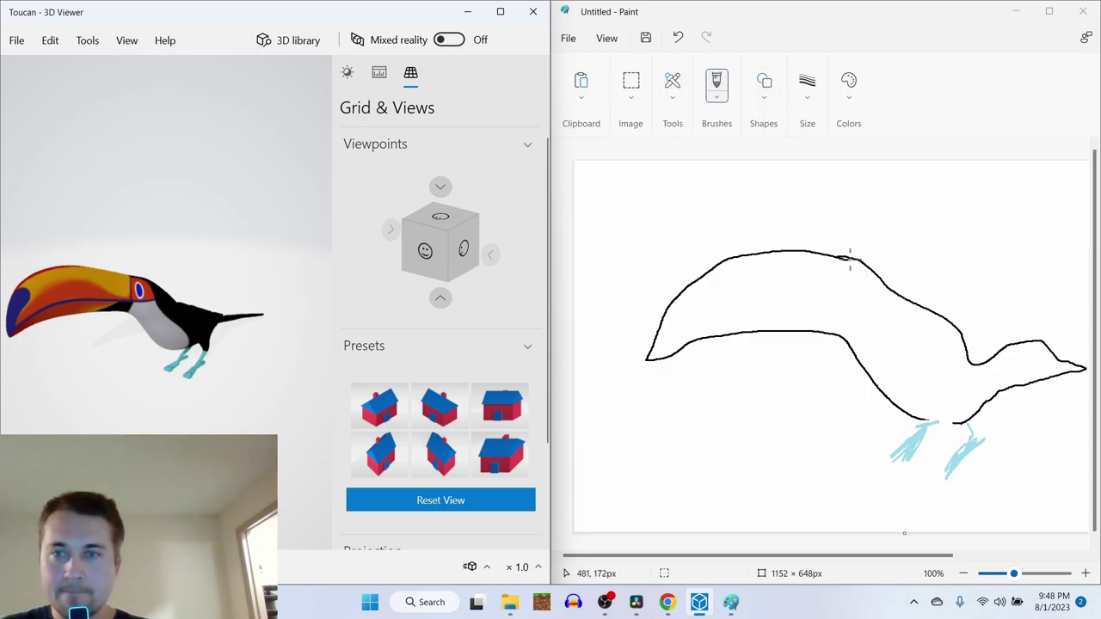
# Switch the brush back to black and draw a short stroke closing the gap under the neck.
pyautogui.moveTo(849, 258); pyautogui.dragTo(874, 268)
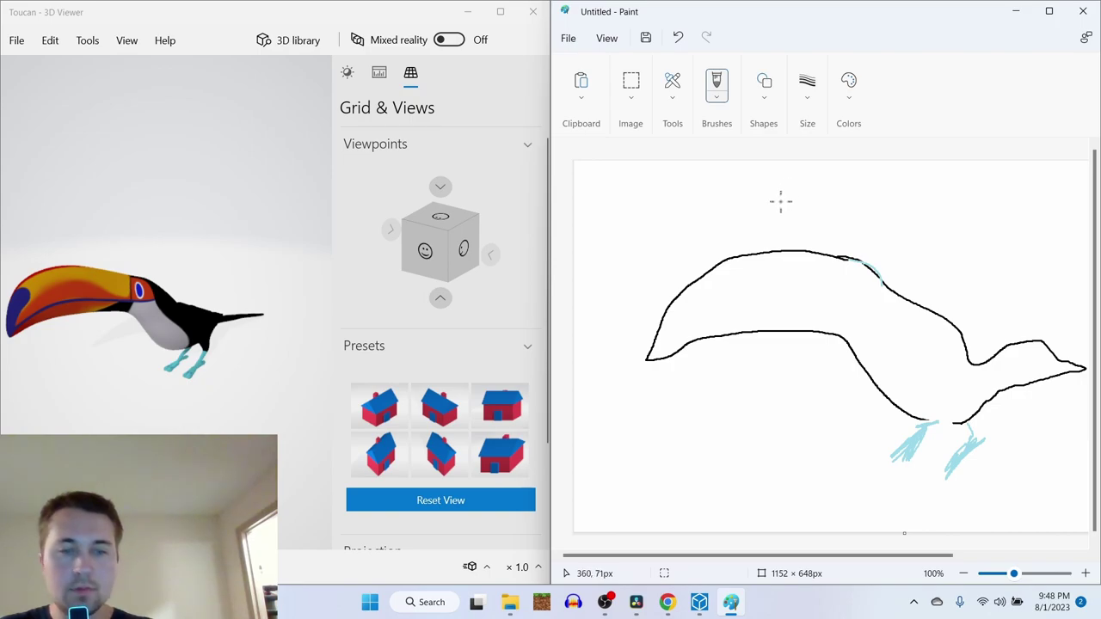
pyautogui.click(855, 110)
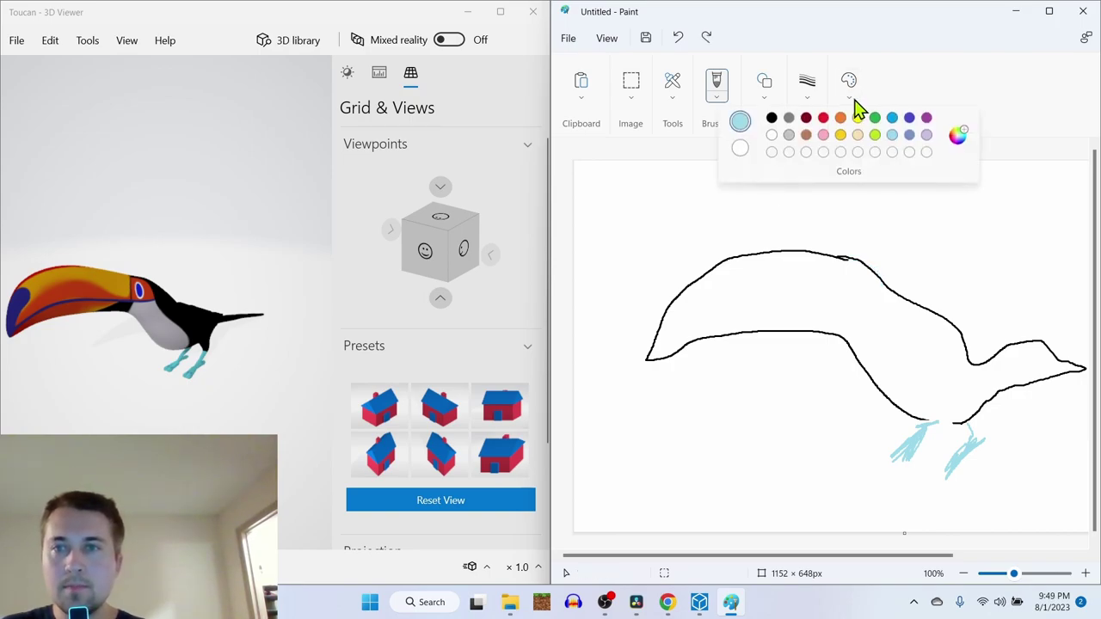
pyautogui.click(771, 119)
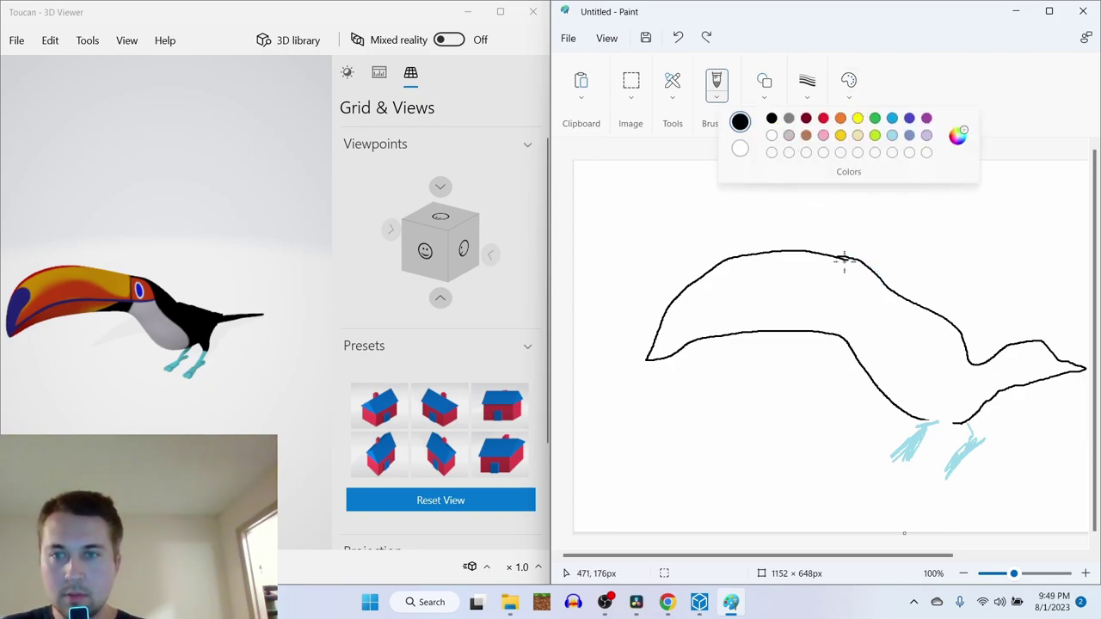
pyautogui.click(843, 260)
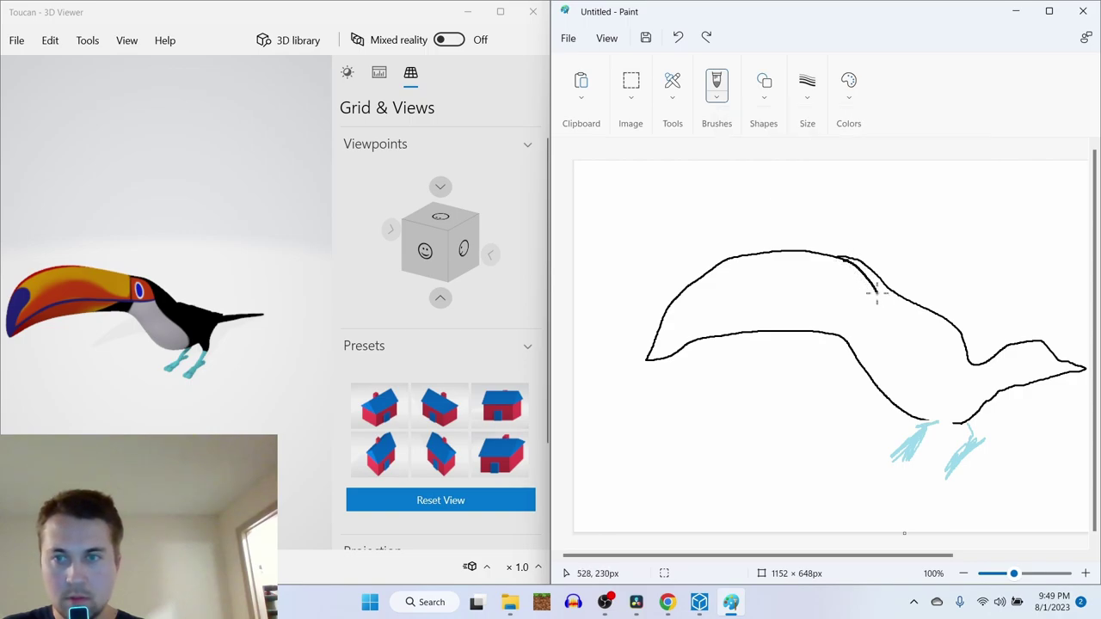
pyautogui.moveTo(892, 327); pyautogui.dragTo(900, 350)
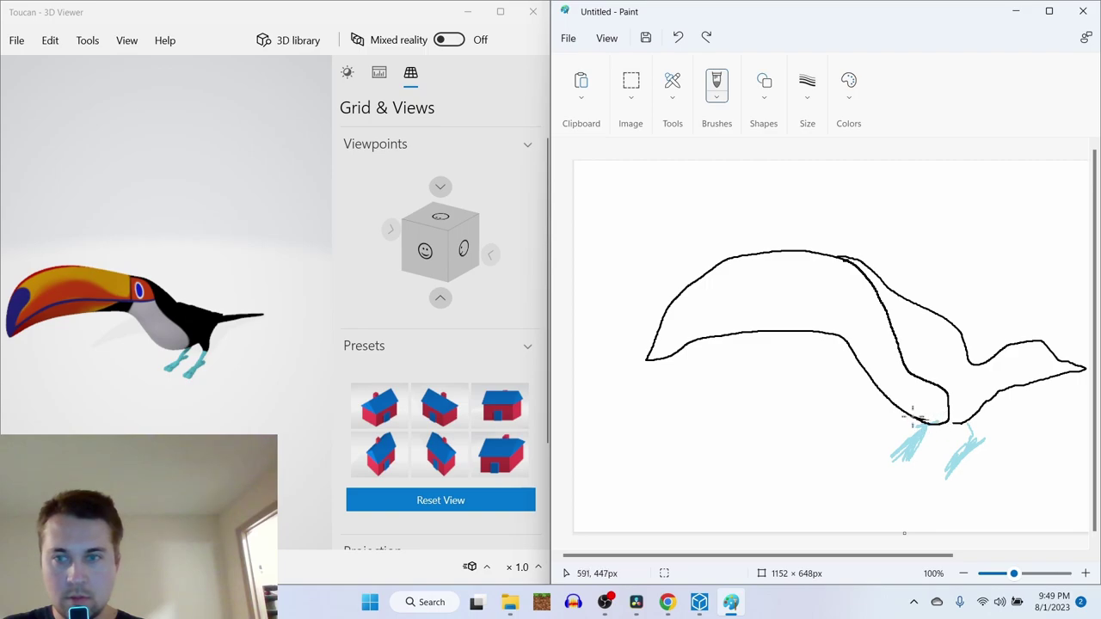
pyautogui.moveTo(912, 417); pyautogui.dragTo(900, 416)
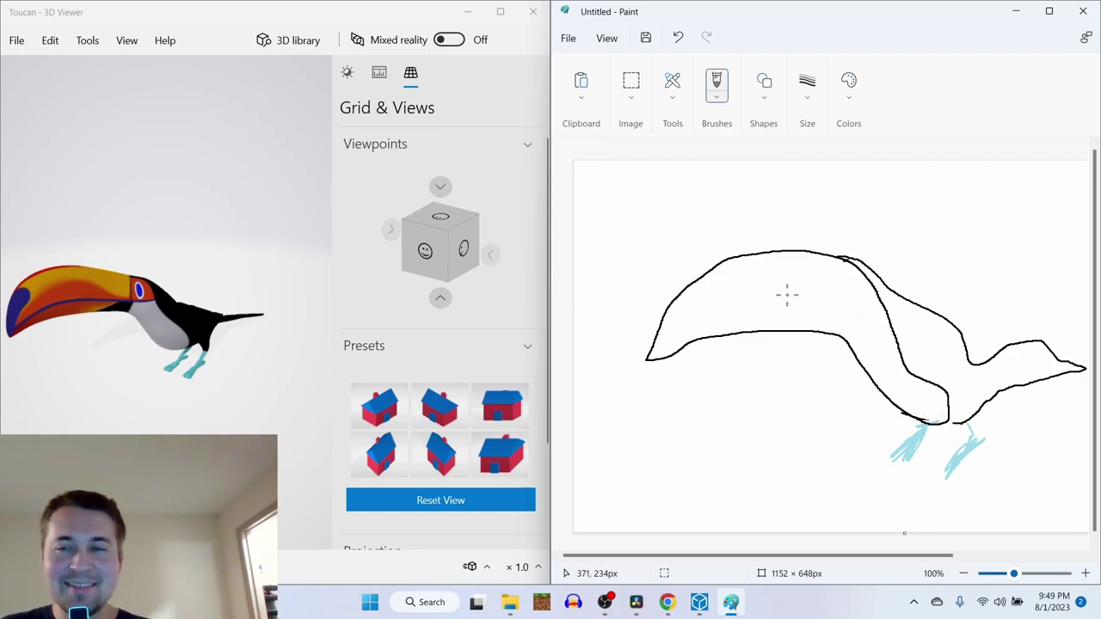
# Browse the brush styles and colour palette without changing anything.
pyautogui.click(721, 105)
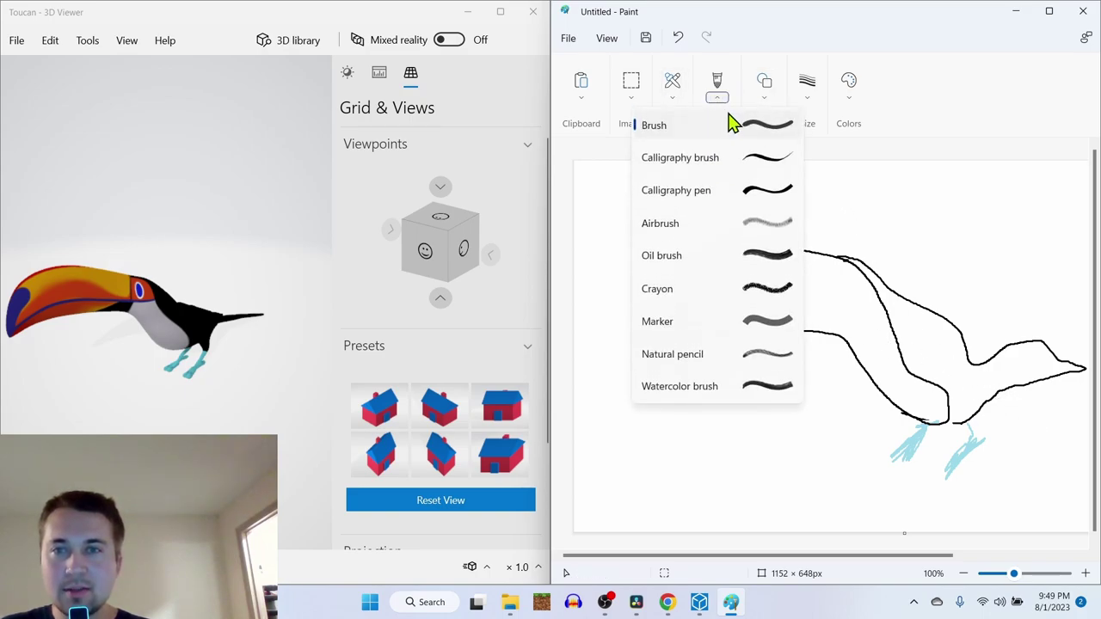
pyautogui.click(764, 105)
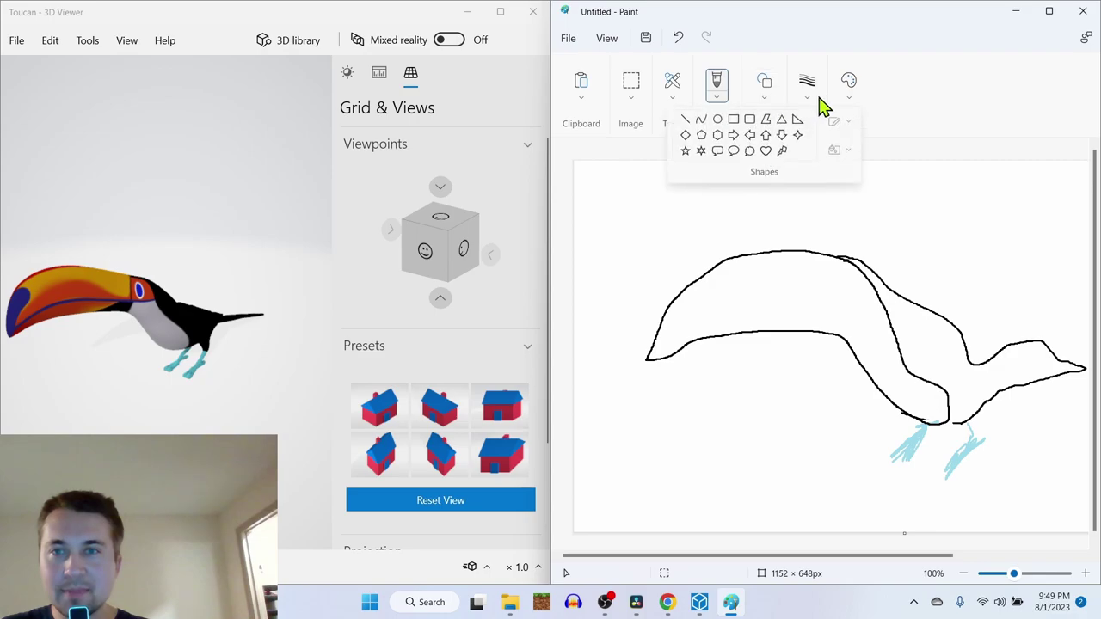
pyautogui.click(850, 105)
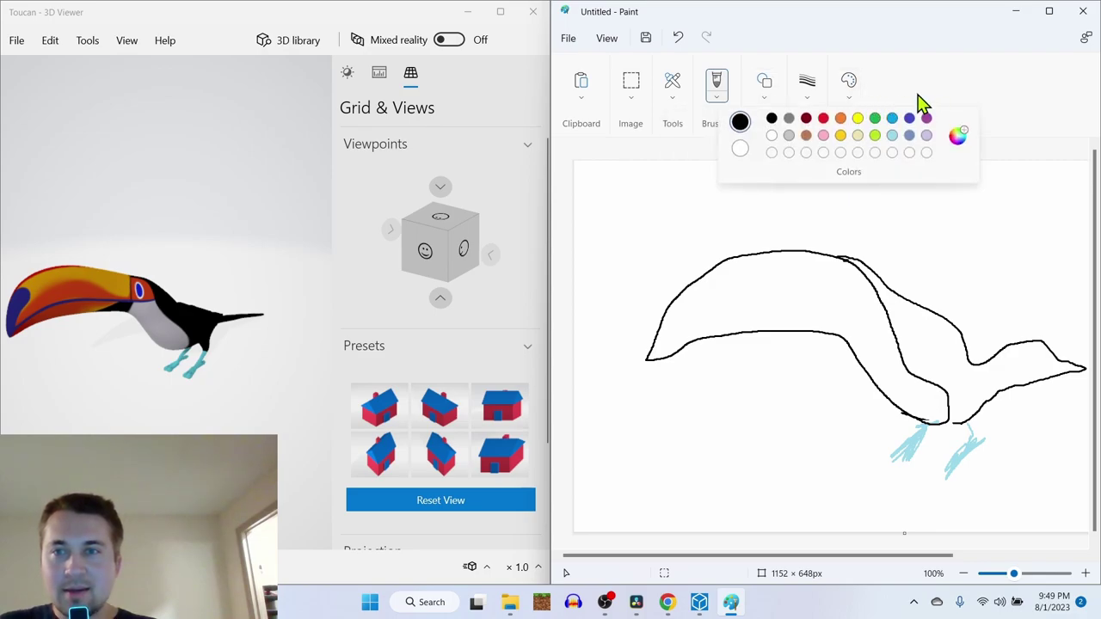
pyautogui.click(874, 91)
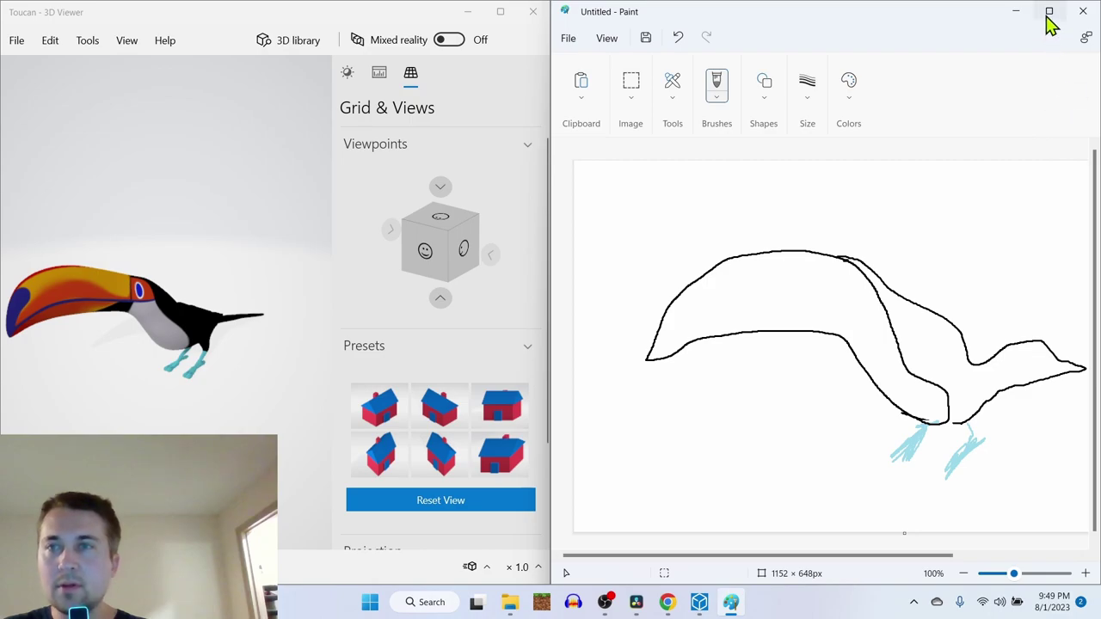
# Try a black bucket fill on the body, then undo it after it leaks into the background.
pyautogui.click(1050, 12)
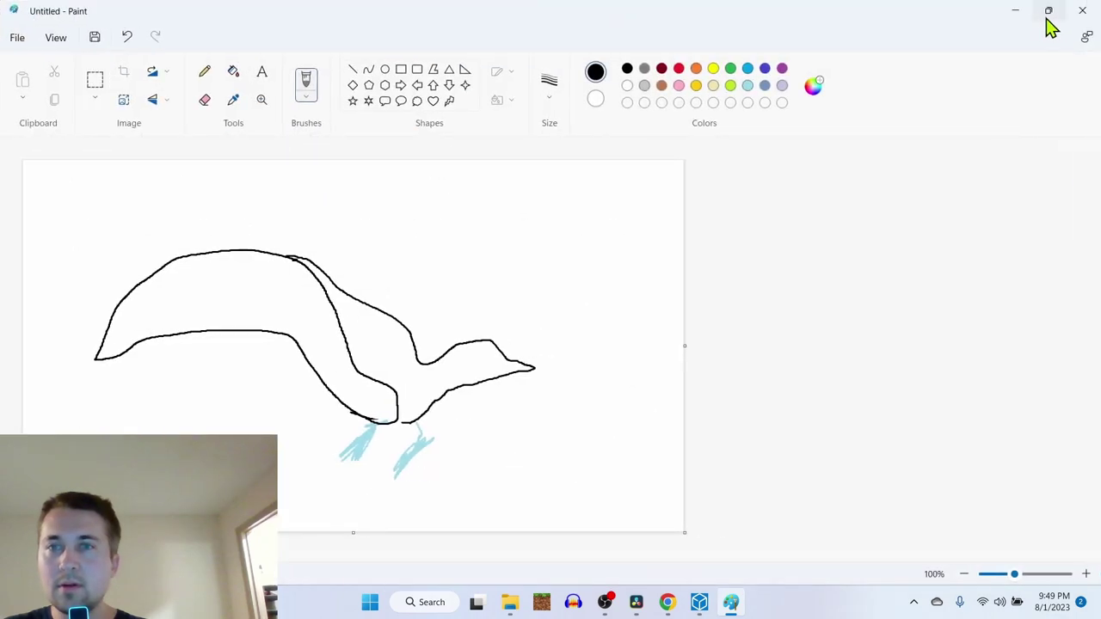
pyautogui.click(234, 73)
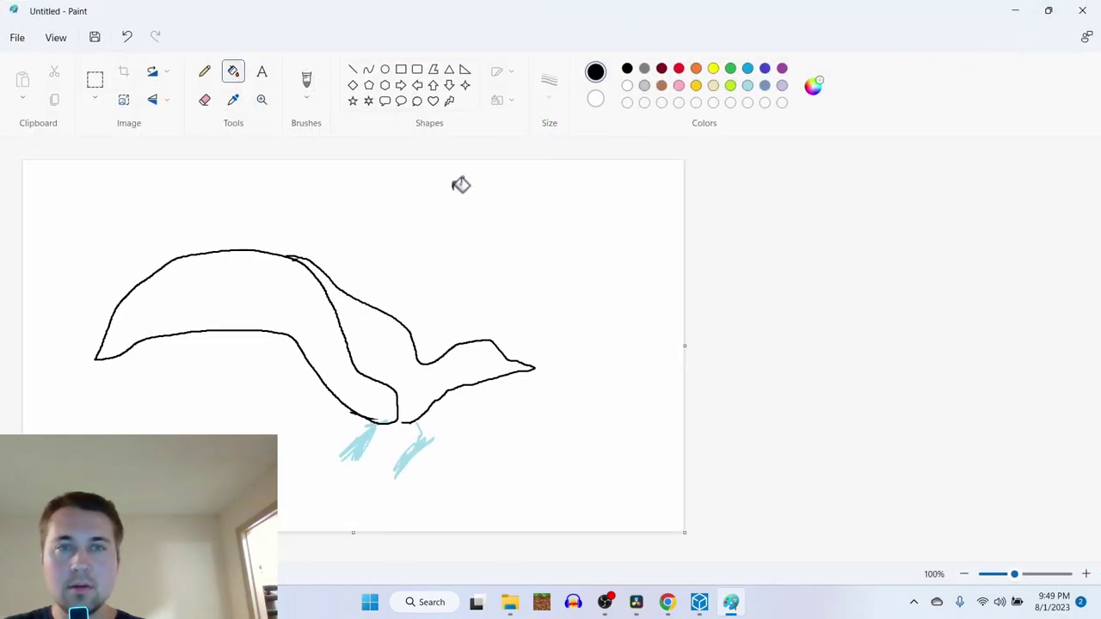
pyautogui.click(1049, 10)
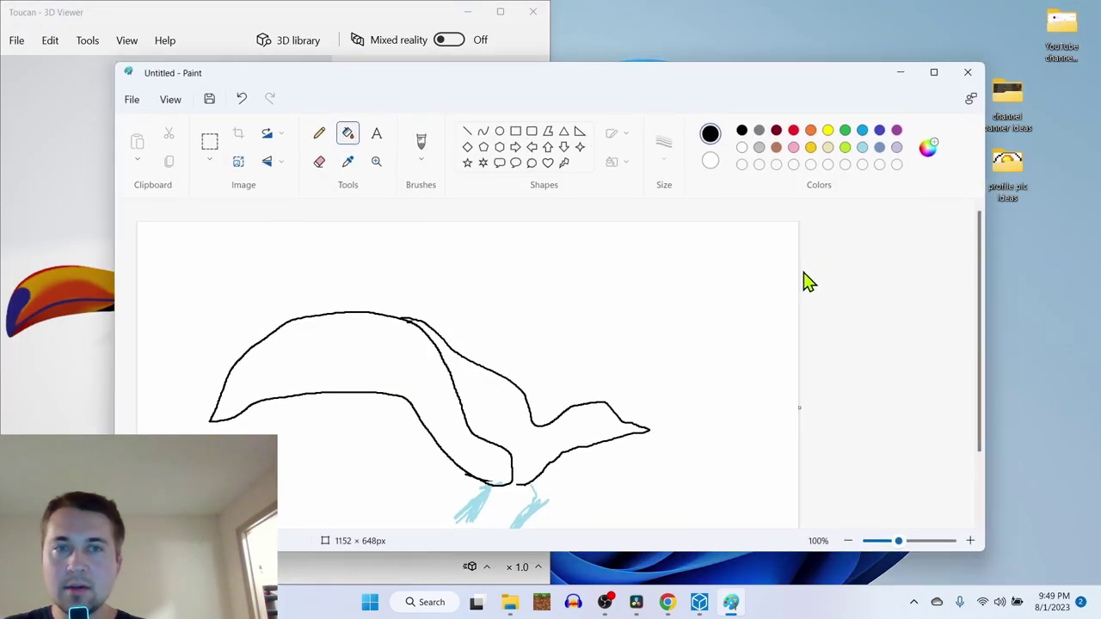
pyautogui.moveTo(539, 86)
pyautogui.mouseDown()
pyautogui.moveTo(750, 137)
pyautogui.moveTo(686, 98)
pyautogui.moveTo(689, 87)
pyautogui.mouseUp()
pyautogui.click(640, 386)
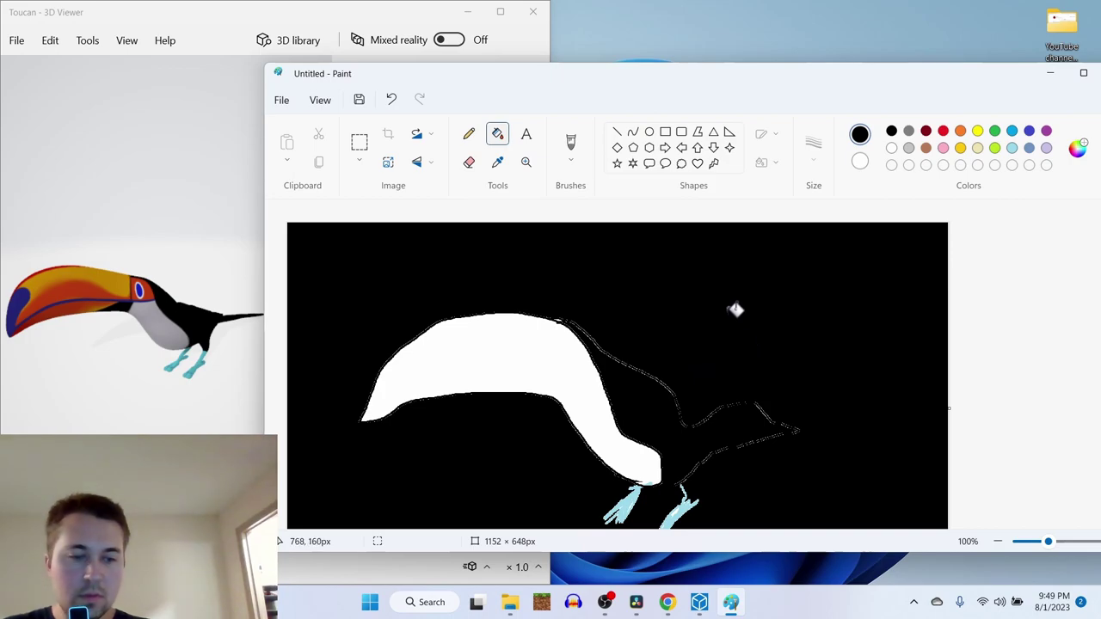
pyautogui.hotkey('ctrl', 'z')
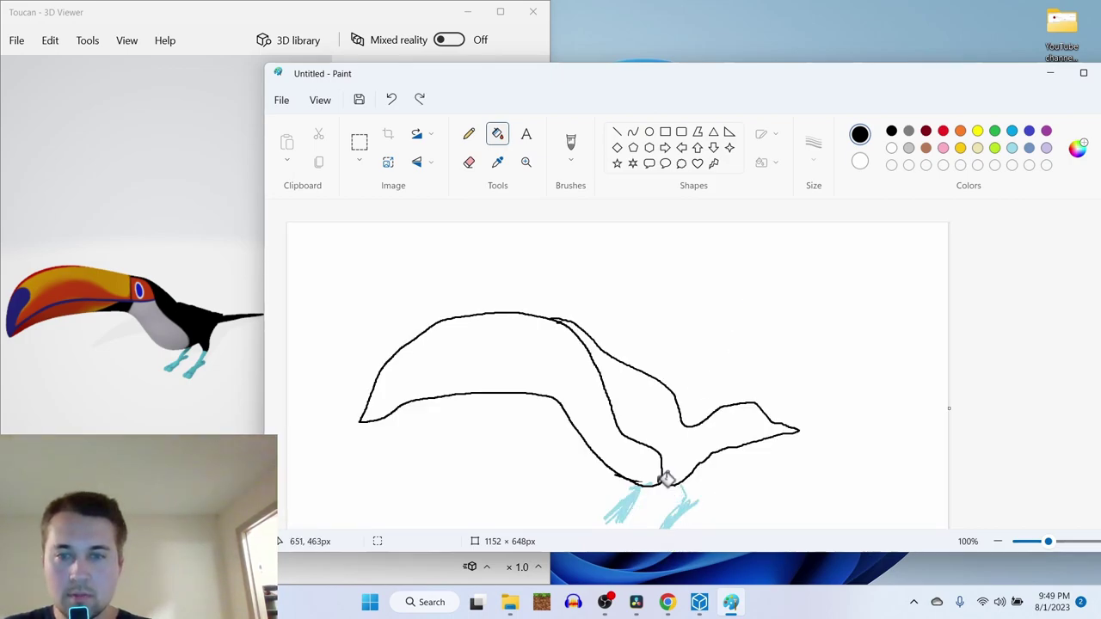
# Seal the belly gap with the Pencil and fill the back and tail solid black.
pyautogui.click(469, 133)
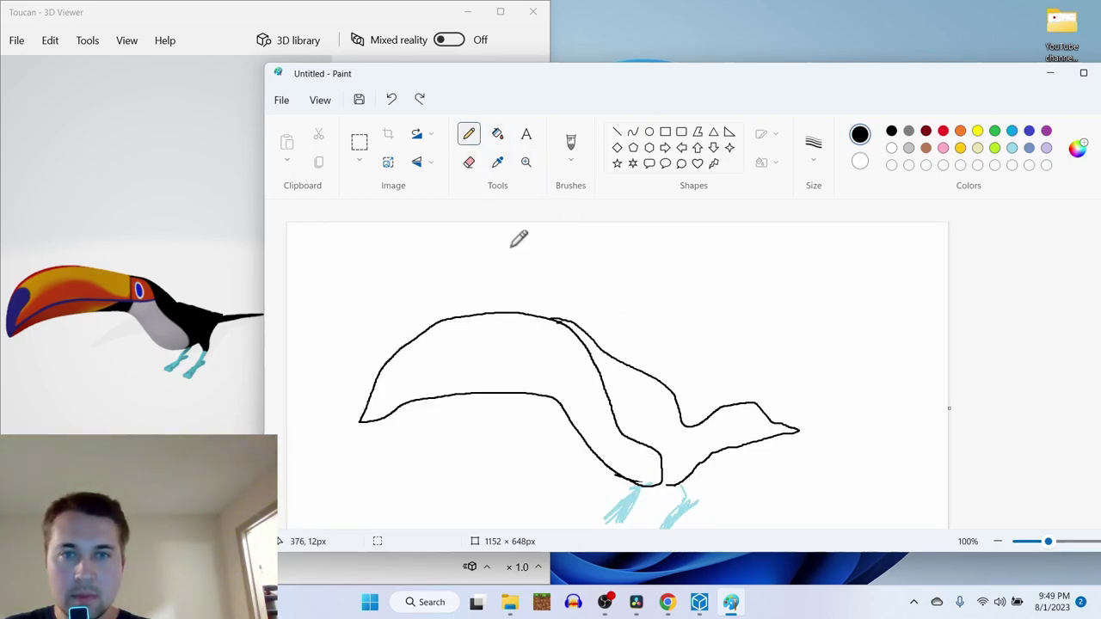
pyautogui.click(663, 483)
pyautogui.click(497, 133)
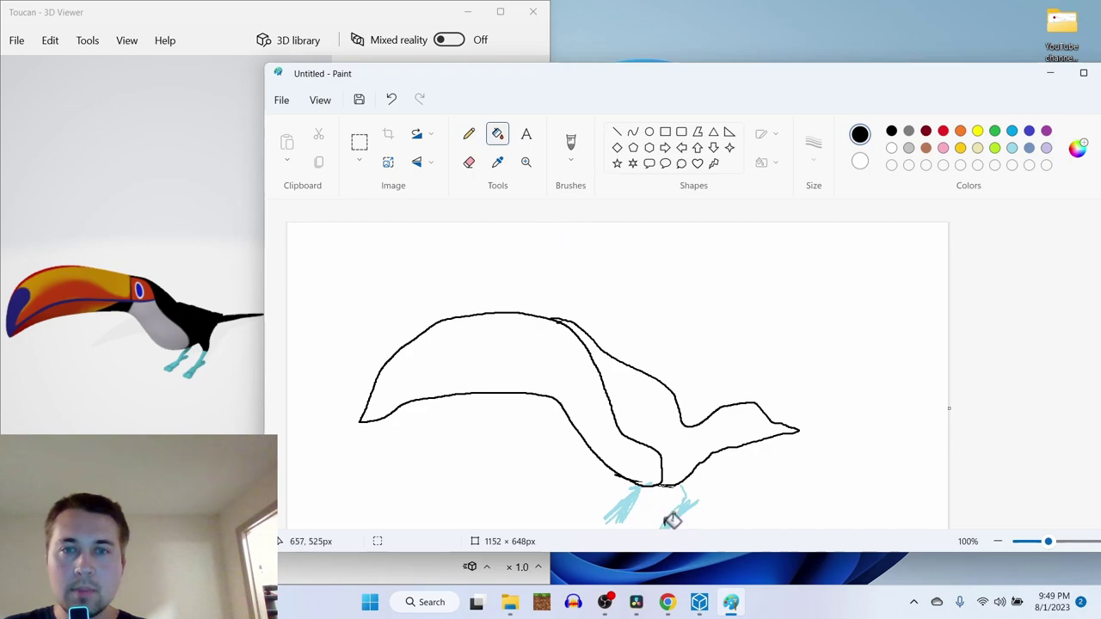
pyautogui.click(694, 439)
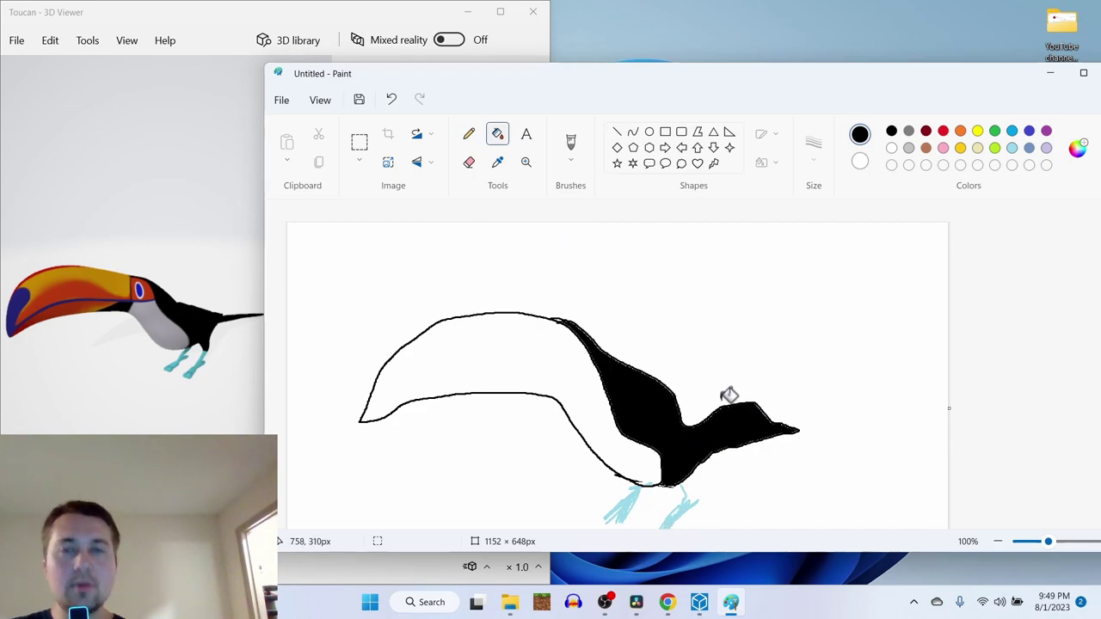
pyautogui.moveTo(654, 77); pyautogui.dragTo(1100, 129)
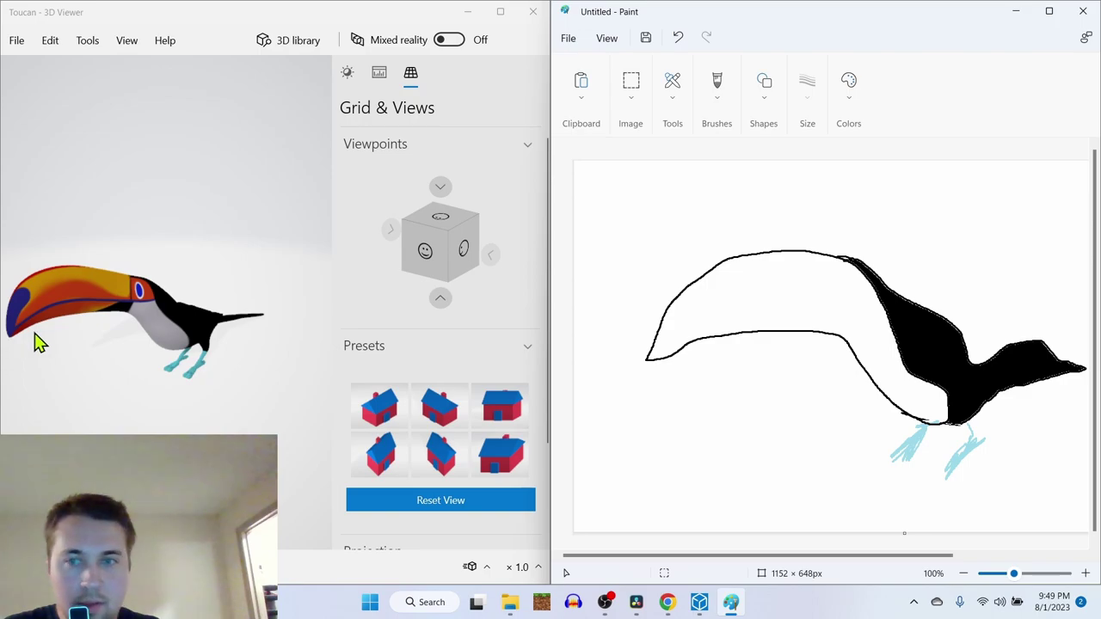
# Brush a dividing line through the white beak out to its tip.
pyautogui.click(717, 86)
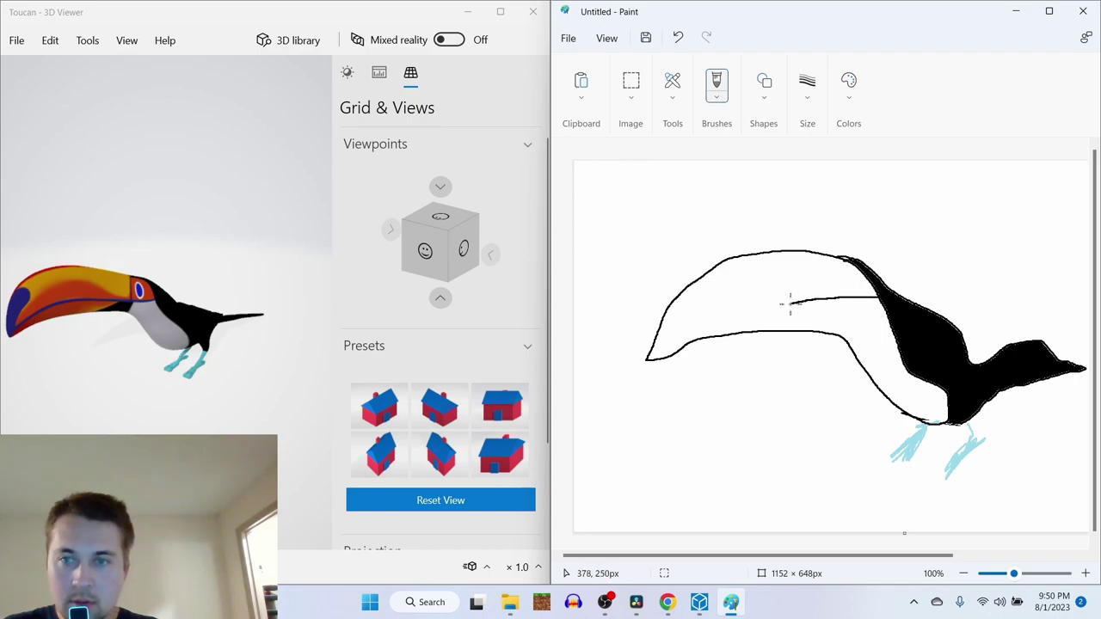
pyautogui.moveTo(731, 323); pyautogui.dragTo(684, 334)
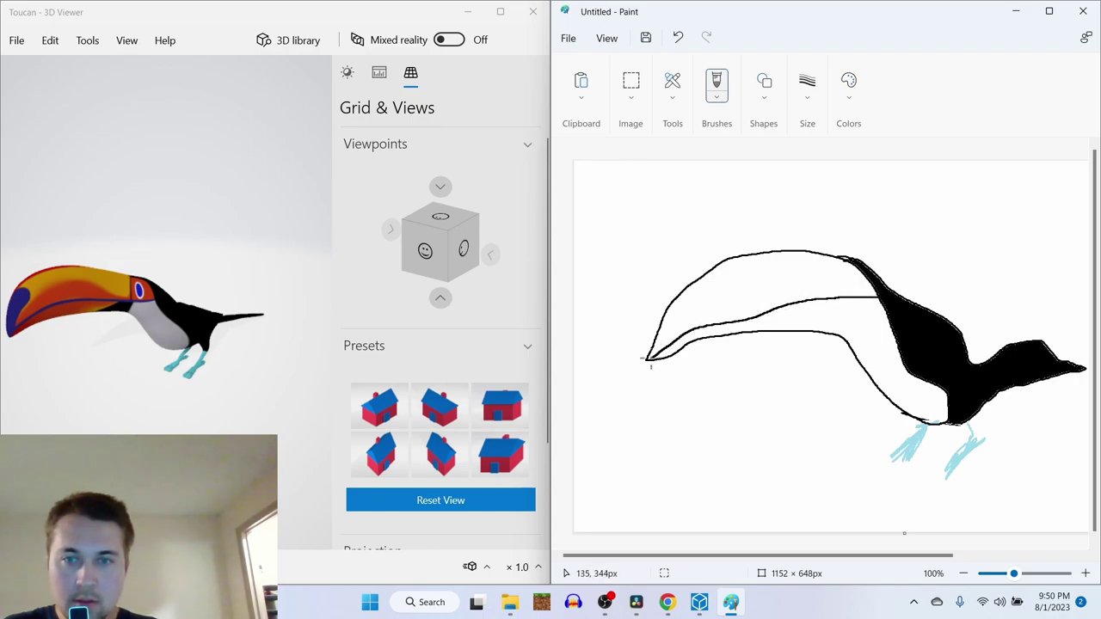
pyautogui.moveTo(651, 367); pyautogui.dragTo(642, 362)
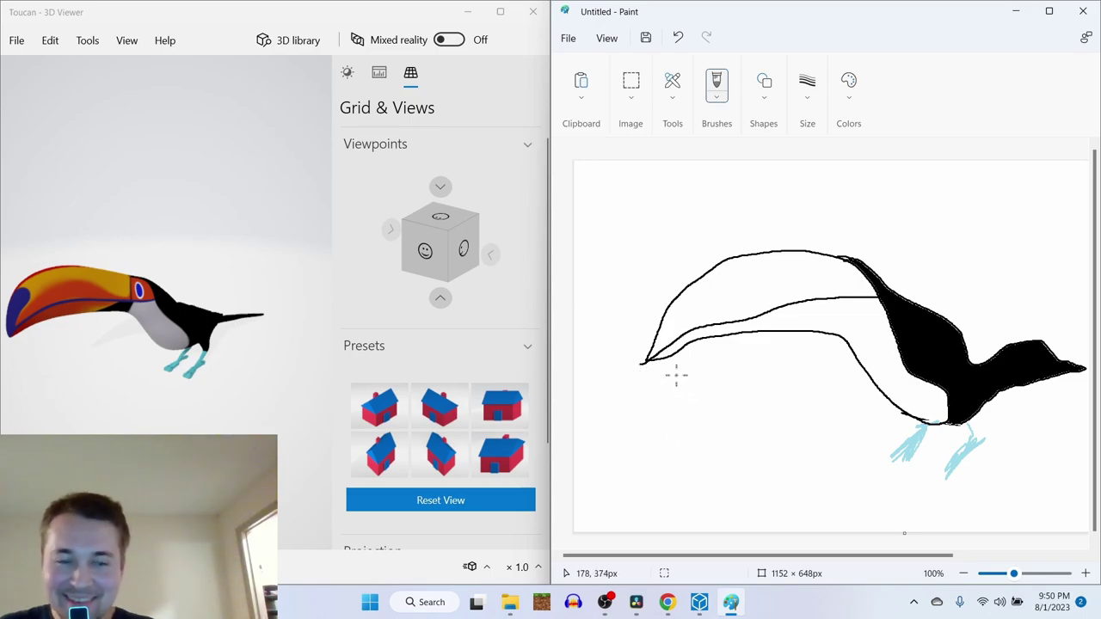
# Maximize Paint and select a smaller eraser to clean up the beak tip.
pyautogui.click(1048, 11)
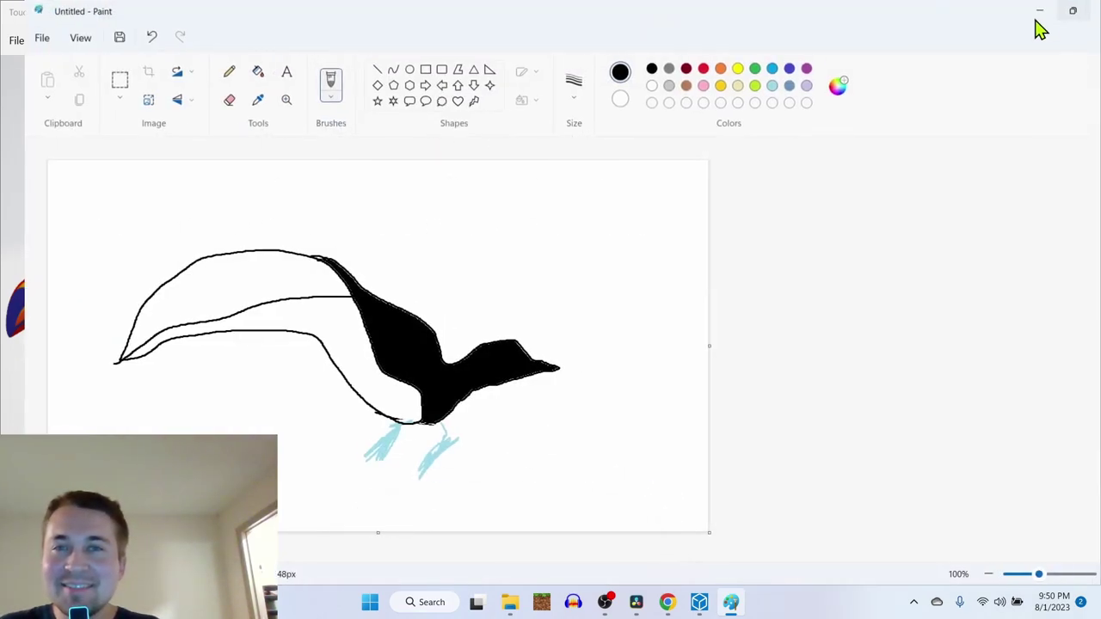
pyautogui.click(205, 102)
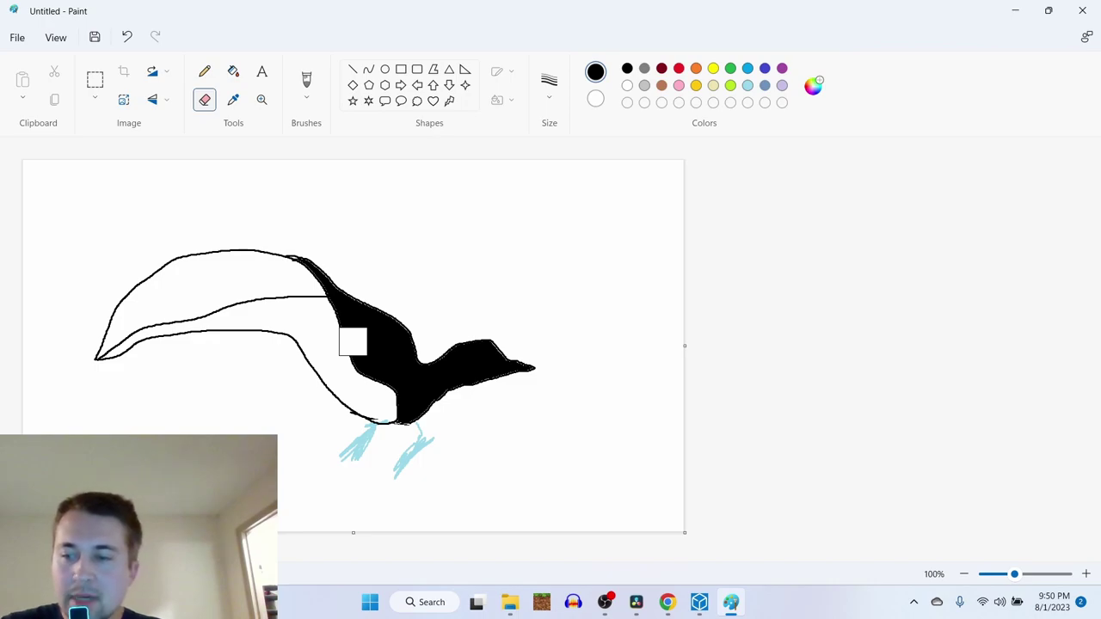
pyautogui.hotkey('ctrl', '-')
pyautogui.hotkey('ctrl', '-')
pyautogui.hotkey('ctrl', '-')
pyautogui.hotkey('ctrl', '-')
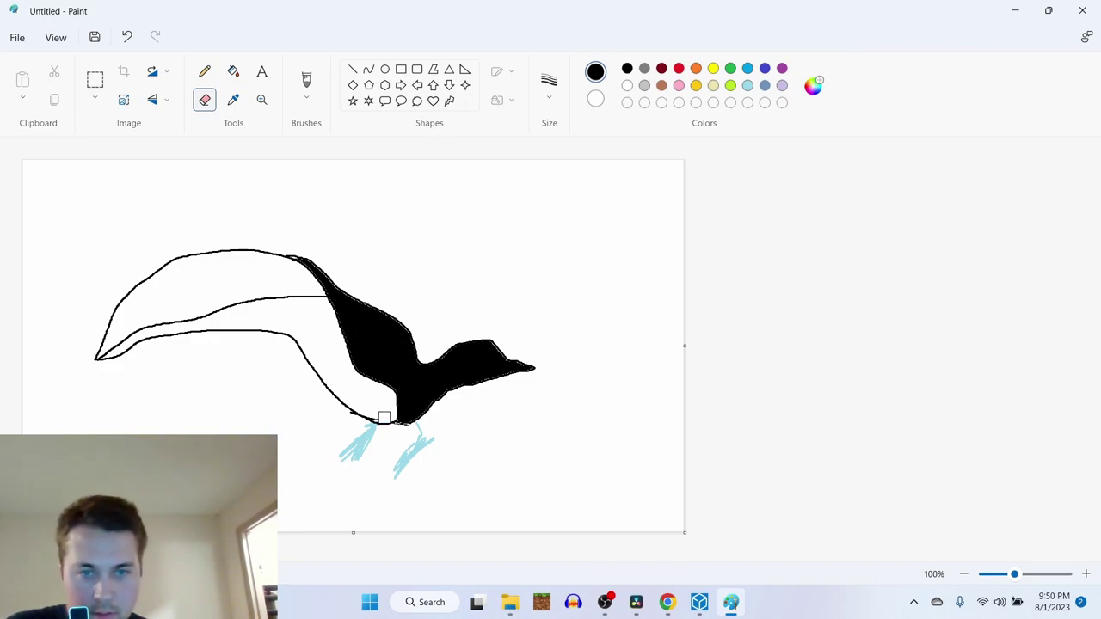
# Snap Paint beside the model, brush a vertical line between head and beak, and choose Oval.
pyautogui.click(1049, 11)
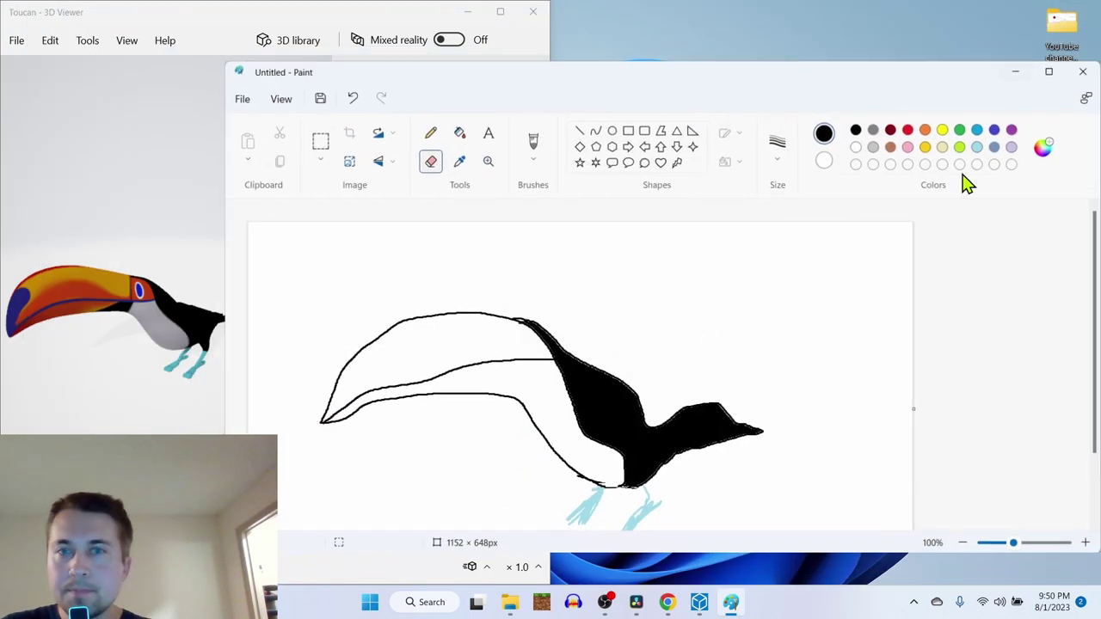
pyautogui.moveTo(622, 96); pyautogui.dragTo(1100, 242)
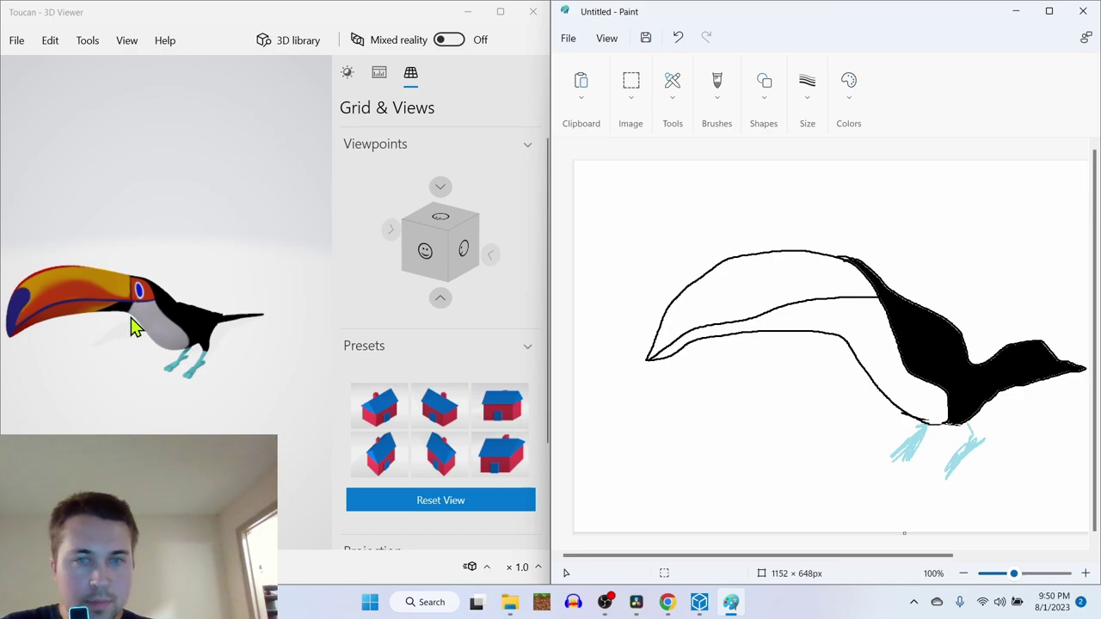
pyautogui.click(719, 80)
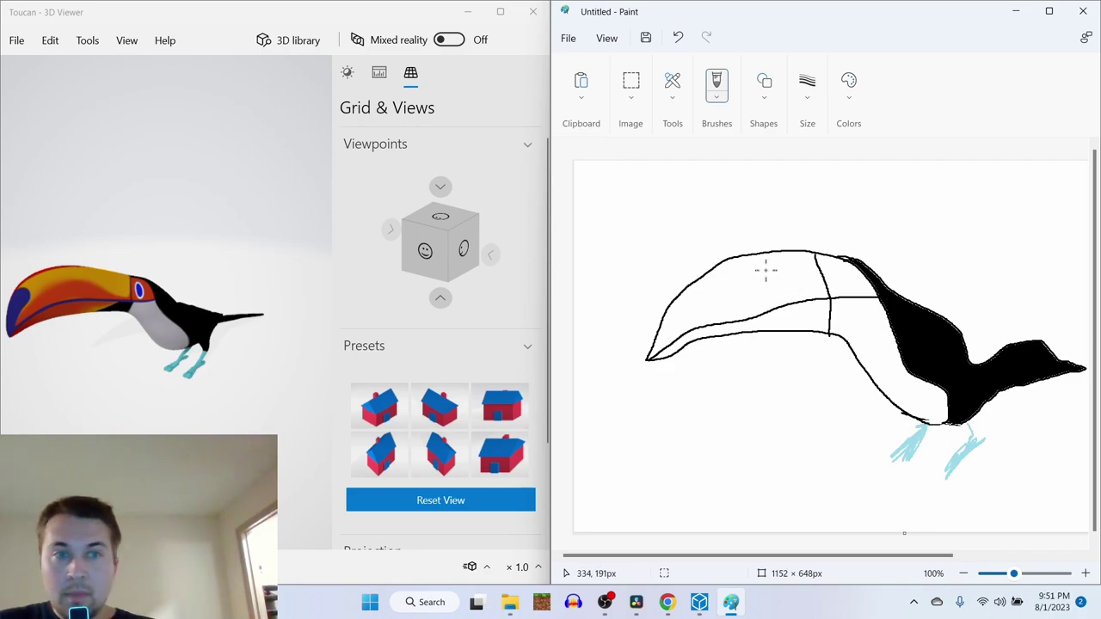
pyautogui.click(765, 93)
pyautogui.click(718, 119)
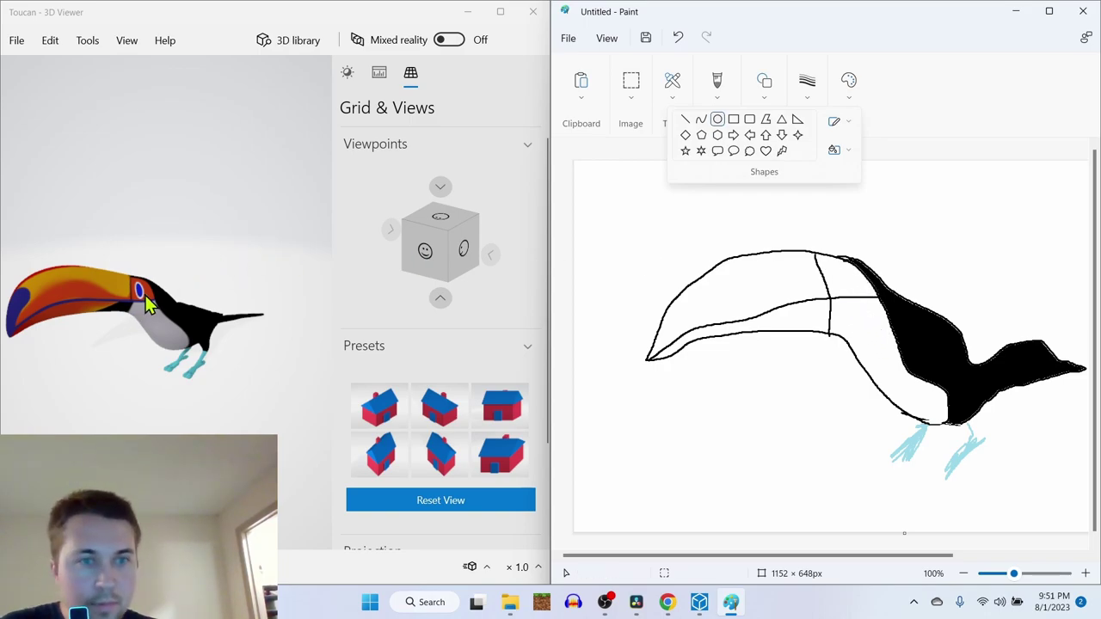
# Bucket-fill the area behind the beak orange with Paint maximized.
pyautogui.click(1049, 11)
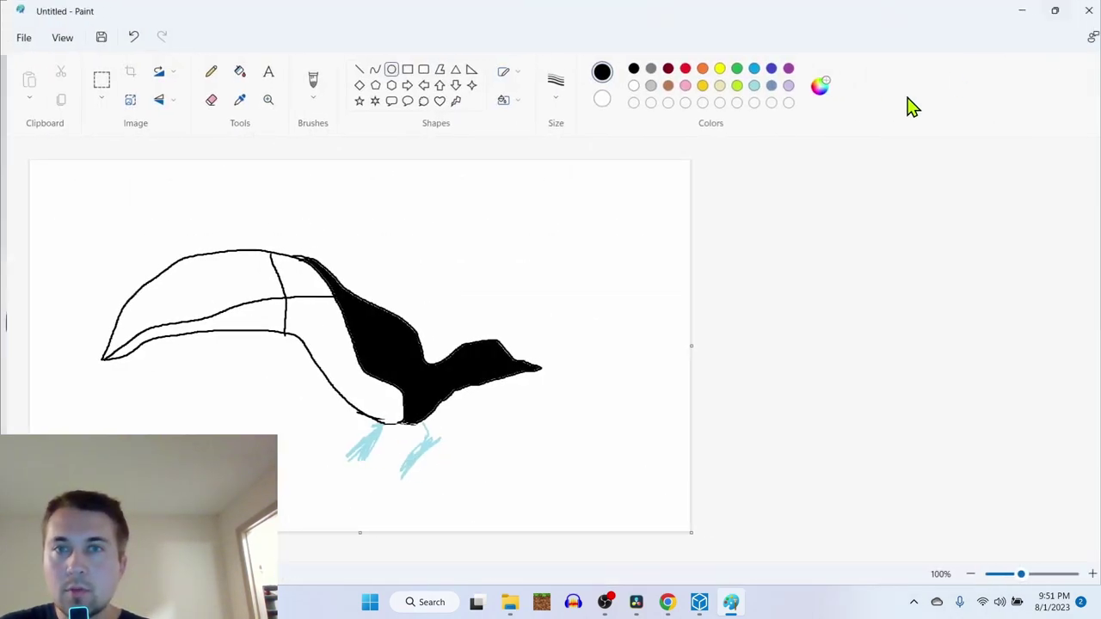
pyautogui.click(230, 74)
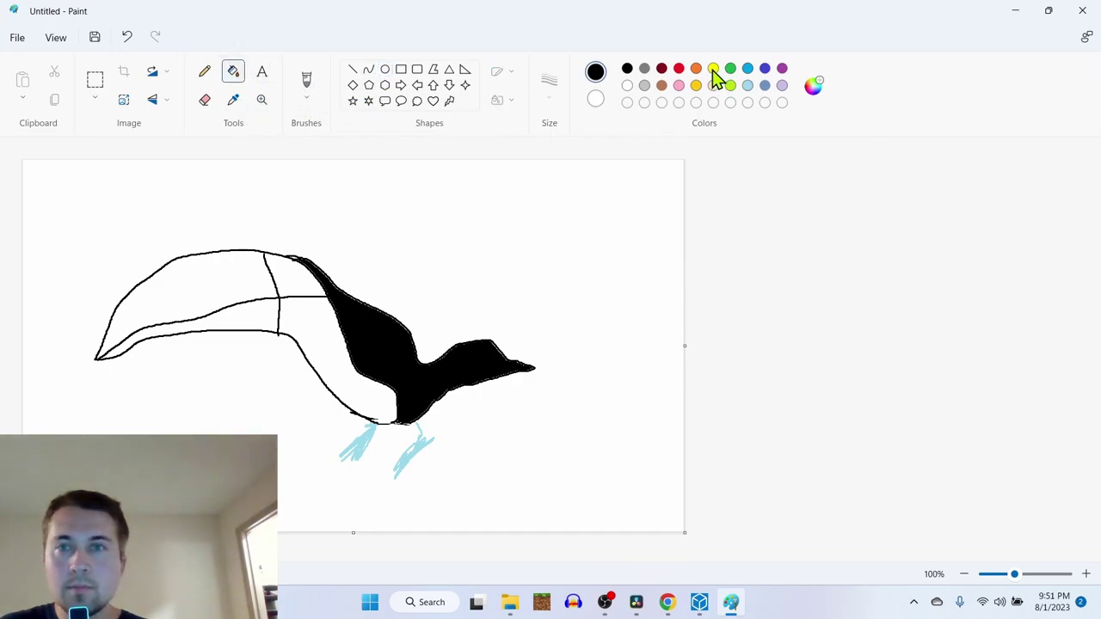
pyautogui.click(296, 266)
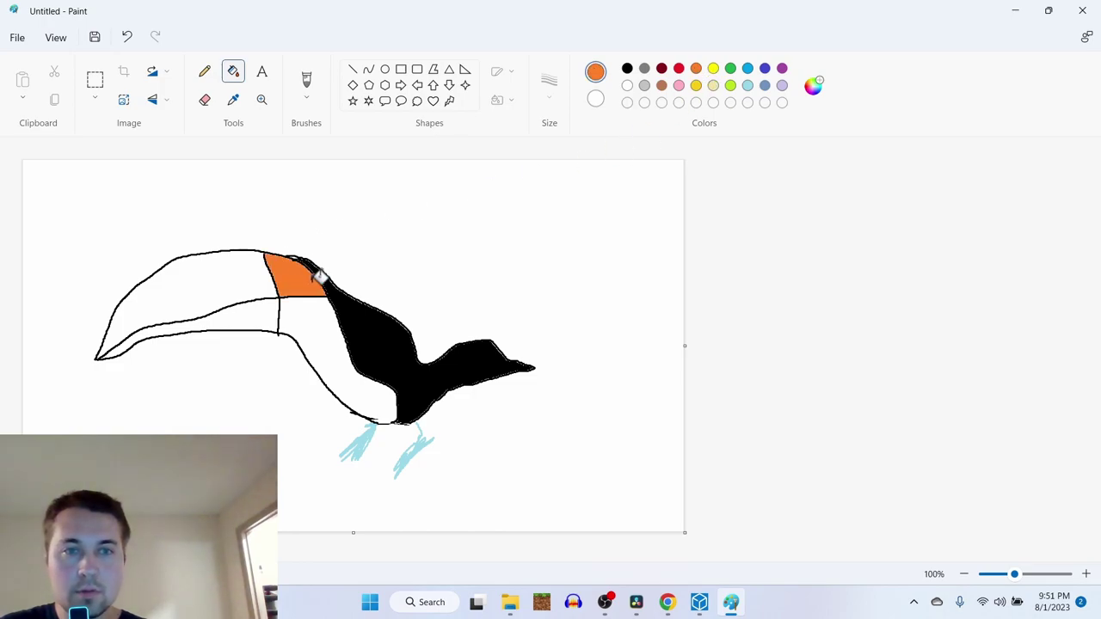
pyautogui.click(1049, 10)
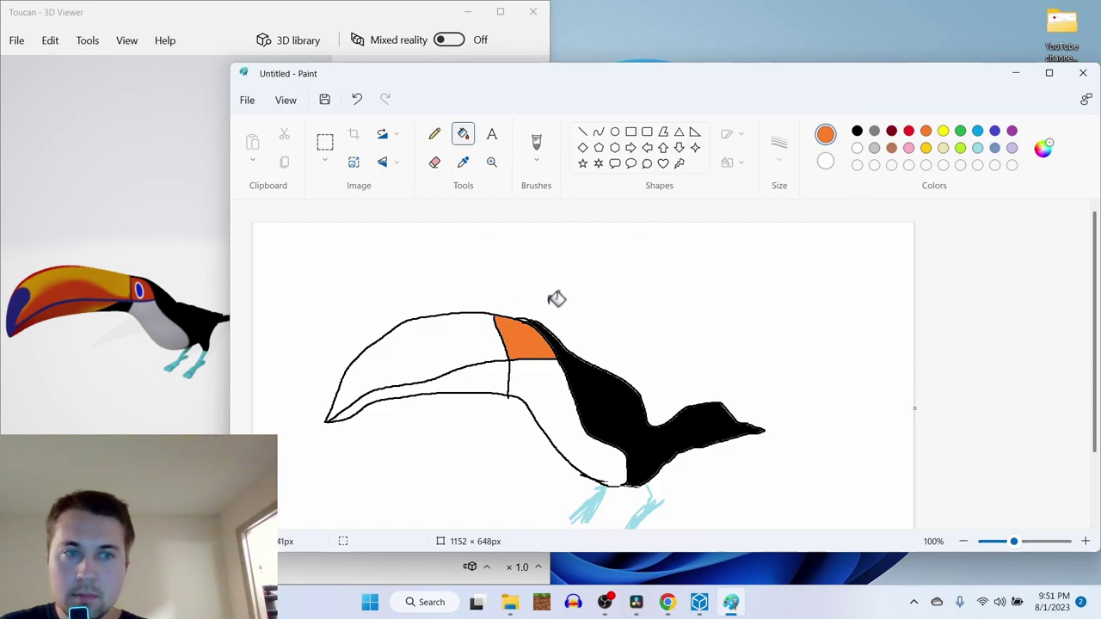
# Pick red, flood-fill the orange head patch red, and open the Edit colors wheel.
pyautogui.click(464, 163)
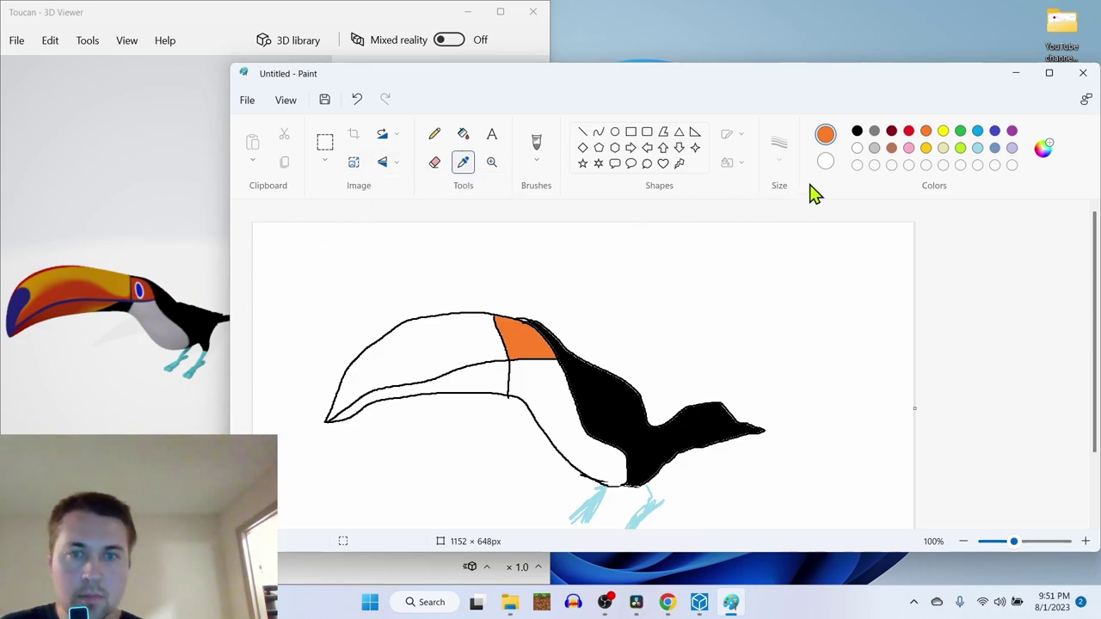
pyautogui.click(910, 133)
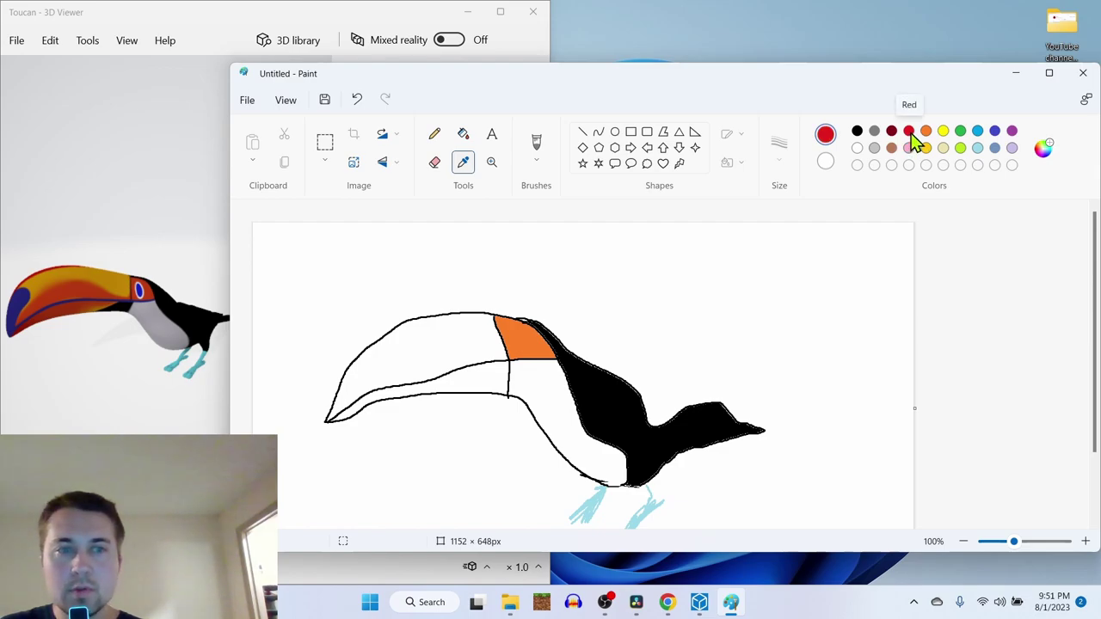
pyautogui.click(463, 134)
pyautogui.click(530, 337)
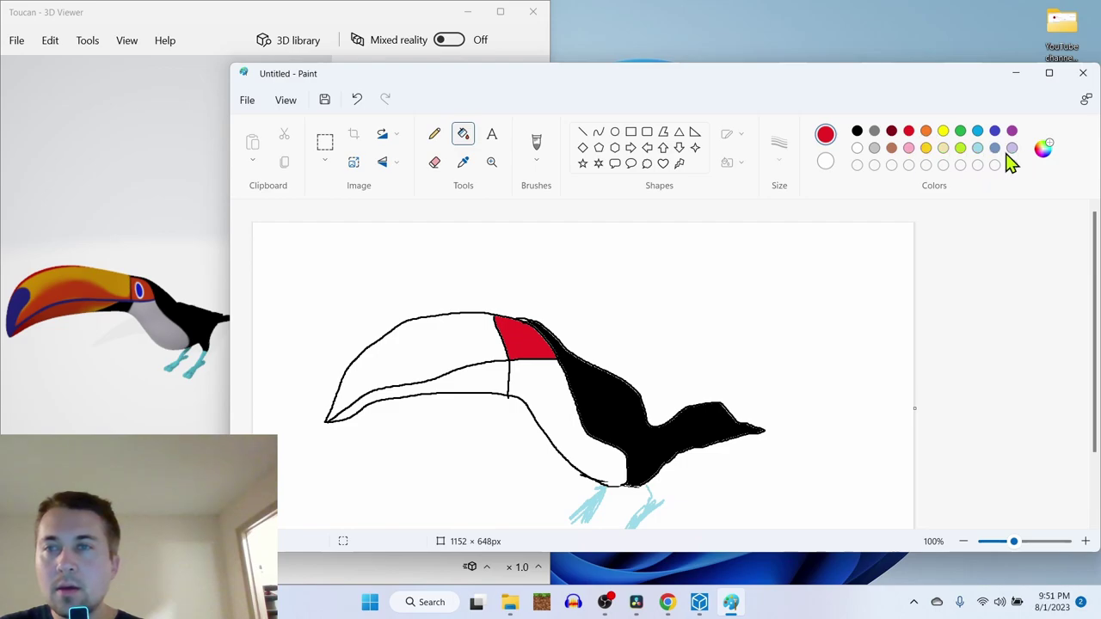
pyautogui.click(1043, 149)
# Mix custom orange #E67131 in Edit colors and fill the head patch with it.
pyautogui.moveTo(533, 215)
pyautogui.mouseDown()
pyautogui.moveTo(469, 209)
pyautogui.moveTo(473, 181)
pyautogui.moveTo(486, 204)
pyautogui.moveTo(479, 189)
pyautogui.mouseUp()
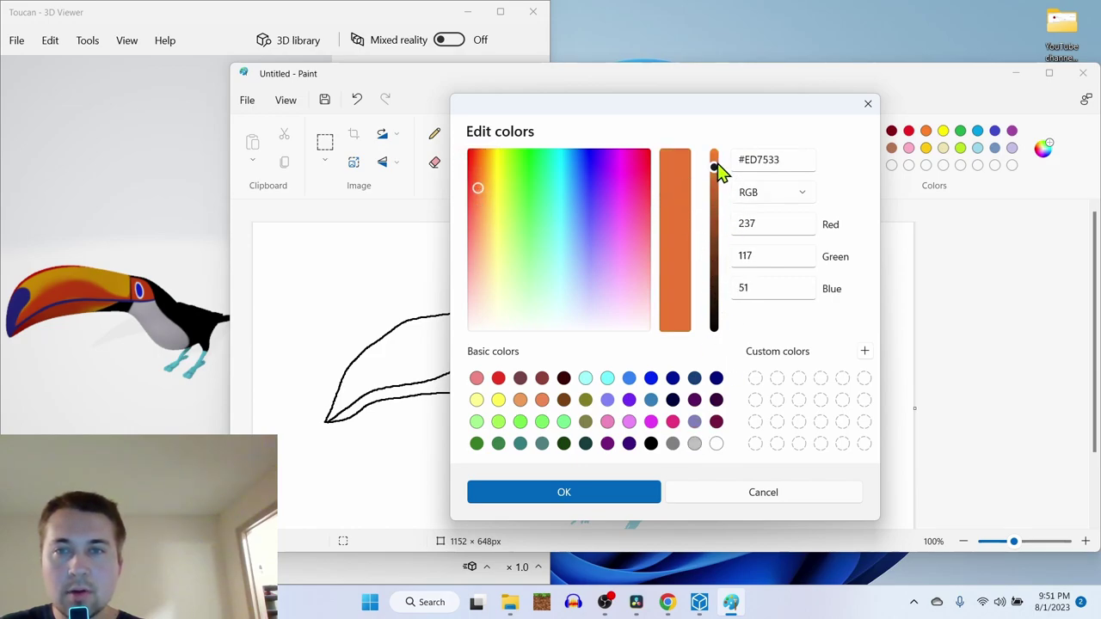
pyautogui.moveTo(715, 165)
pyautogui.mouseDown()
pyautogui.moveTo(718, 181)
pyautogui.moveTo(718, 172)
pyautogui.mouseUp()
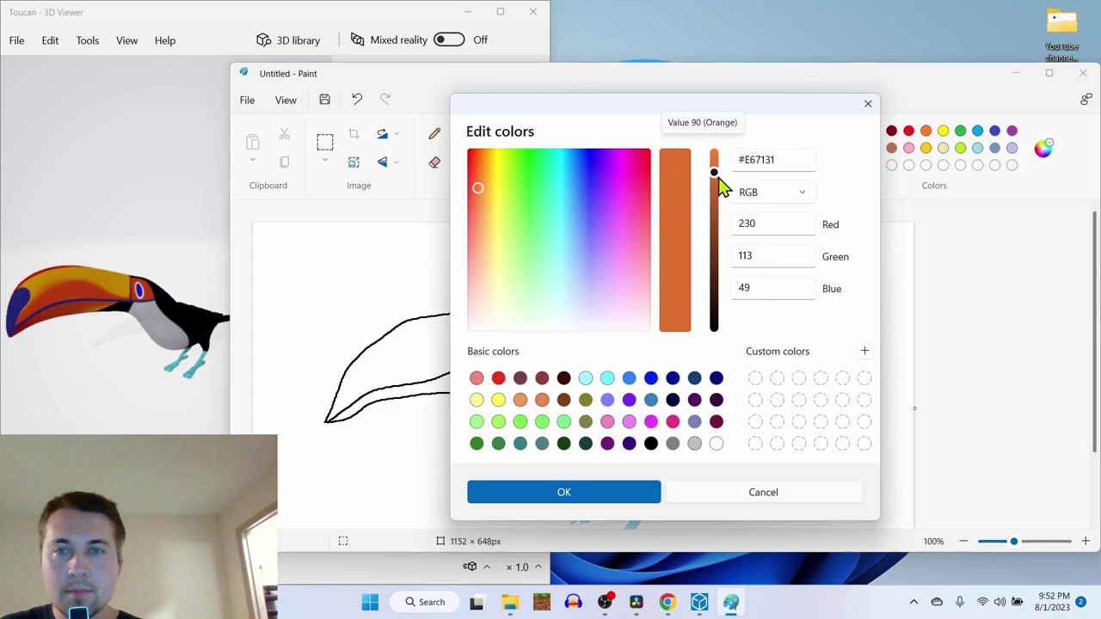
pyautogui.click(618, 500)
pyautogui.click(522, 330)
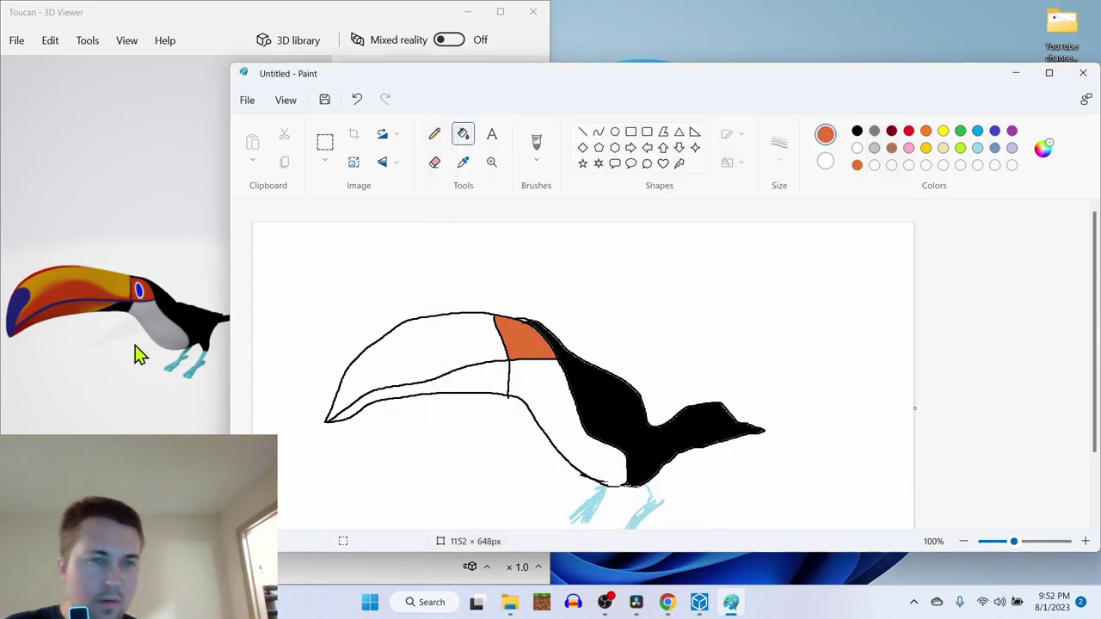
# Pick red again and refill the head patch red.
pyautogui.scroll(5, 158, 310)
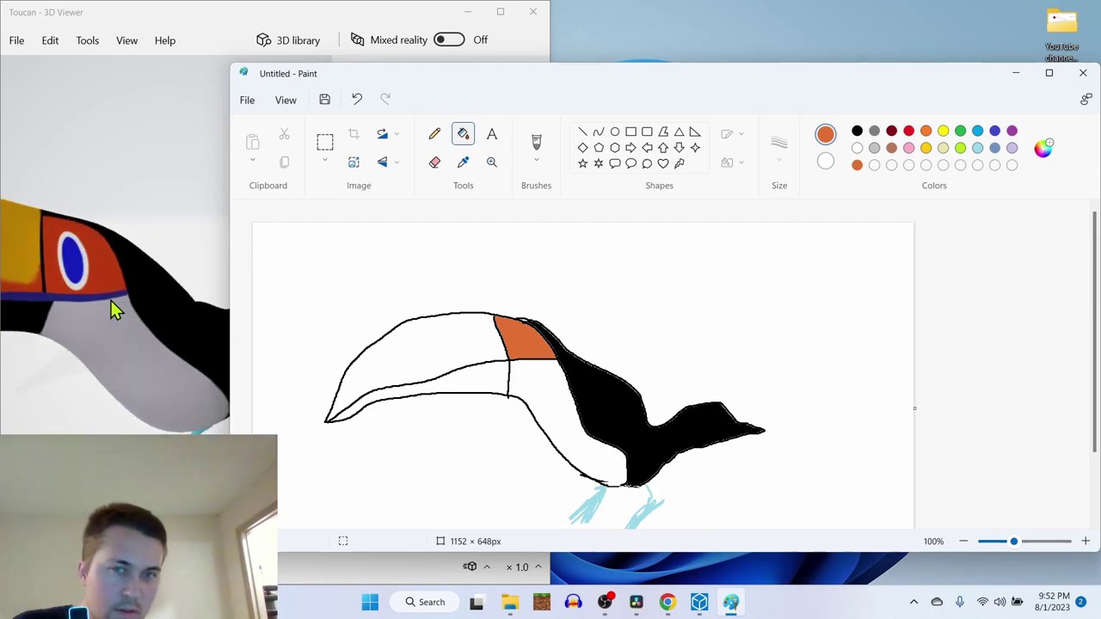
pyautogui.scroll(-5, 110, 310)
pyautogui.scroll(3, 118, 312)
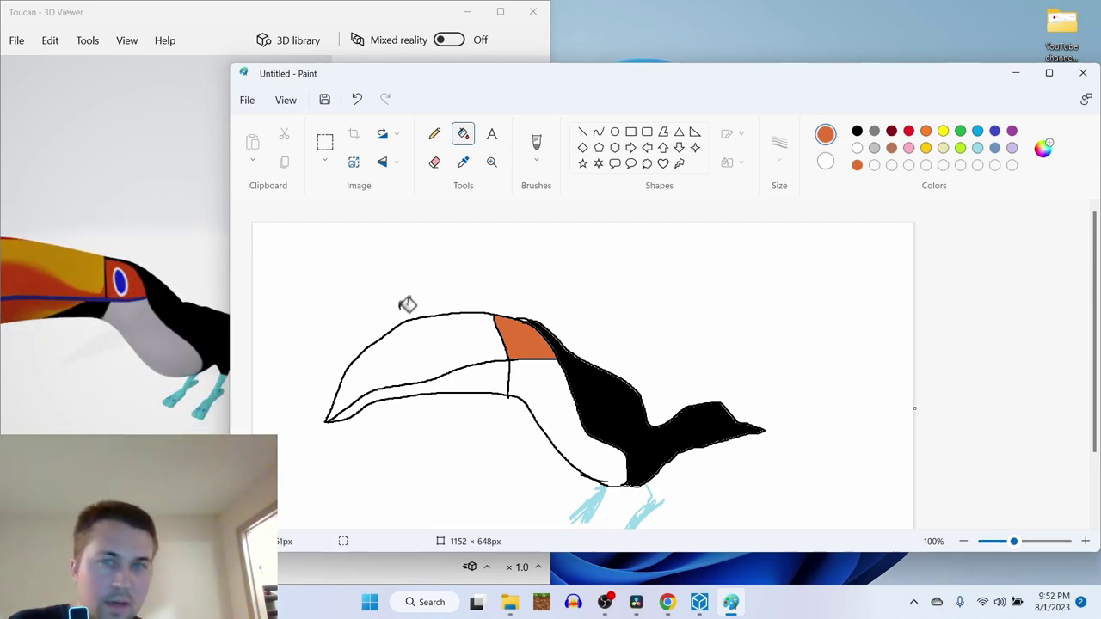
pyautogui.click(909, 130)
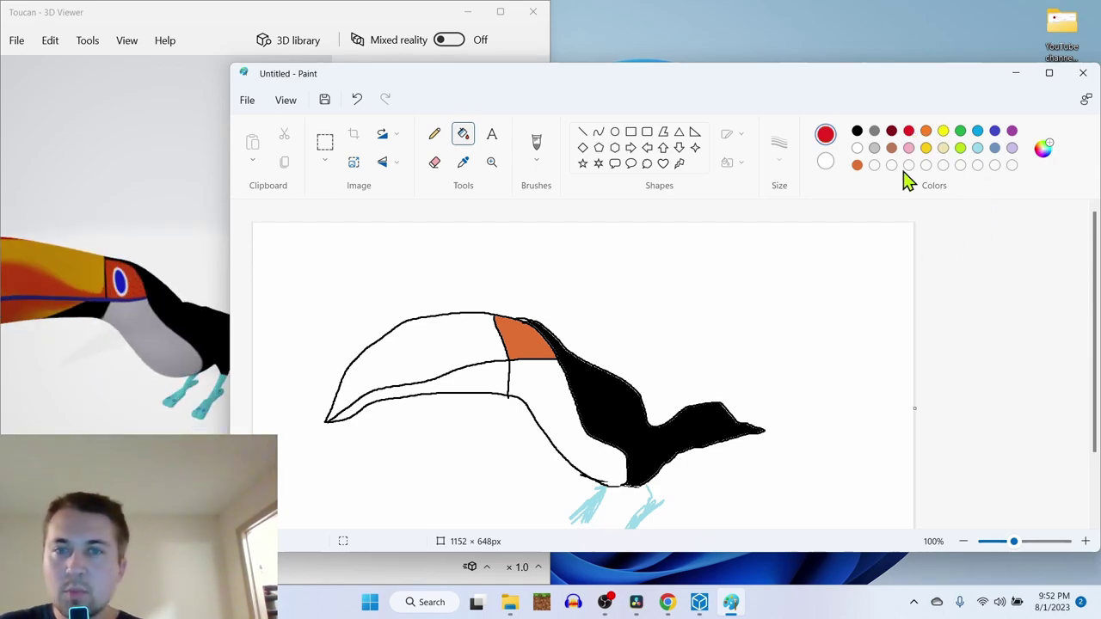
pyautogui.click(525, 327)
pyautogui.scroll(-5, 54, 290)
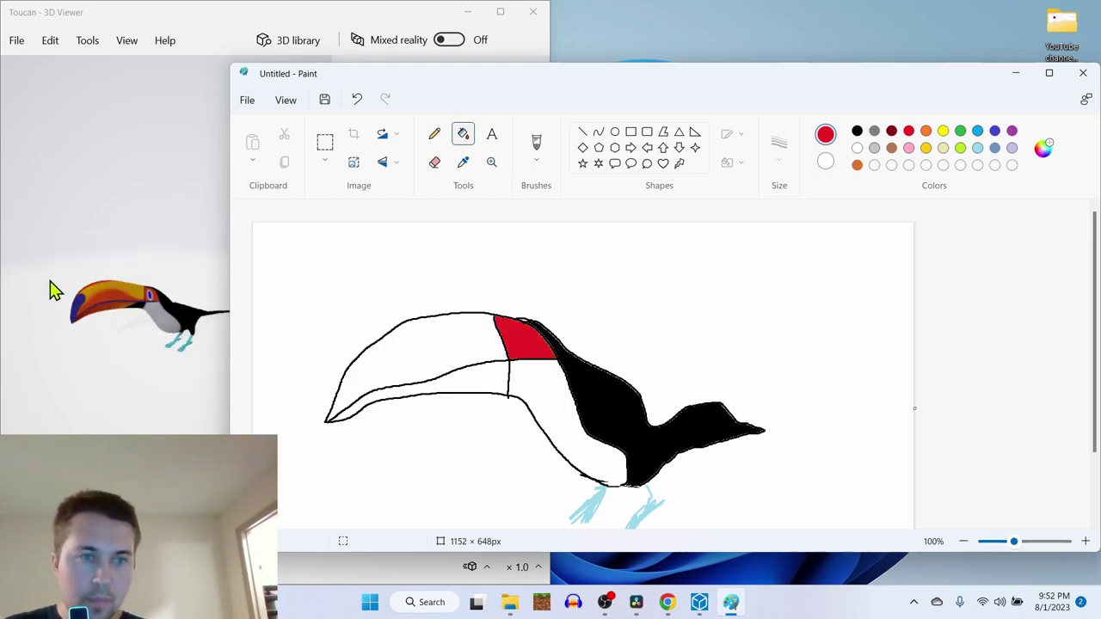
# Fill the small wedge under the base of the lower beak solid black.
pyautogui.scroll(3, 103, 312)
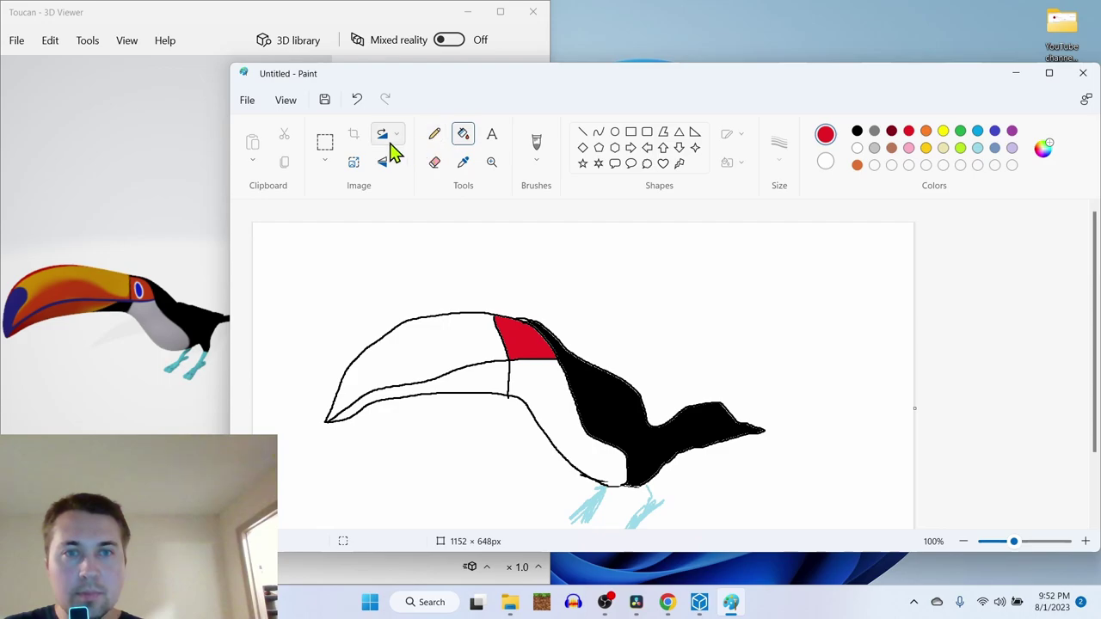
pyautogui.click(536, 144)
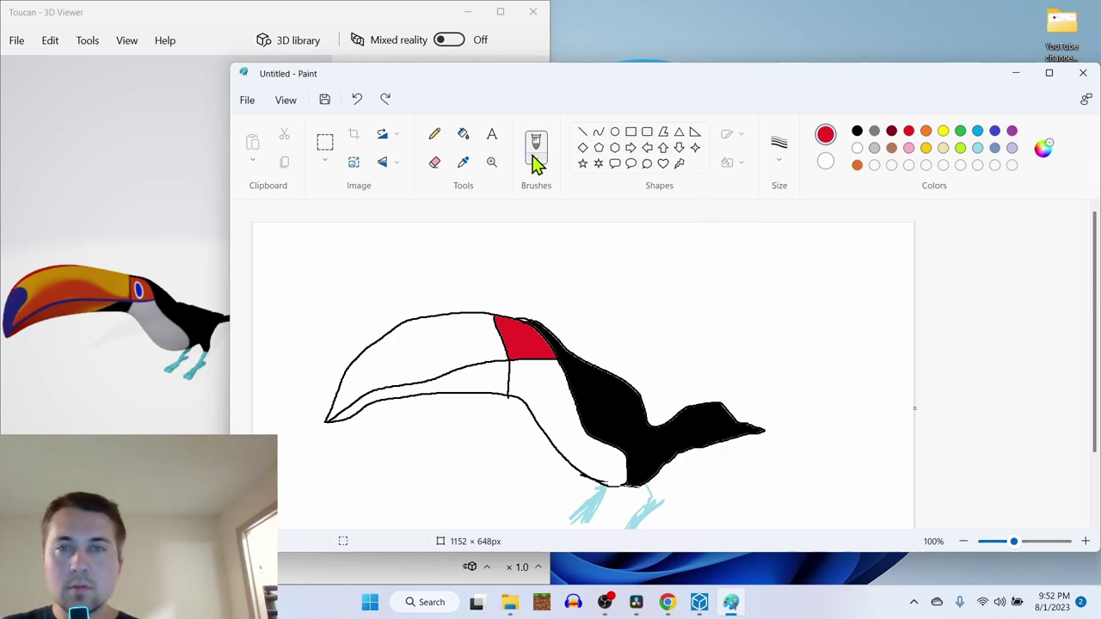
pyautogui.click(857, 132)
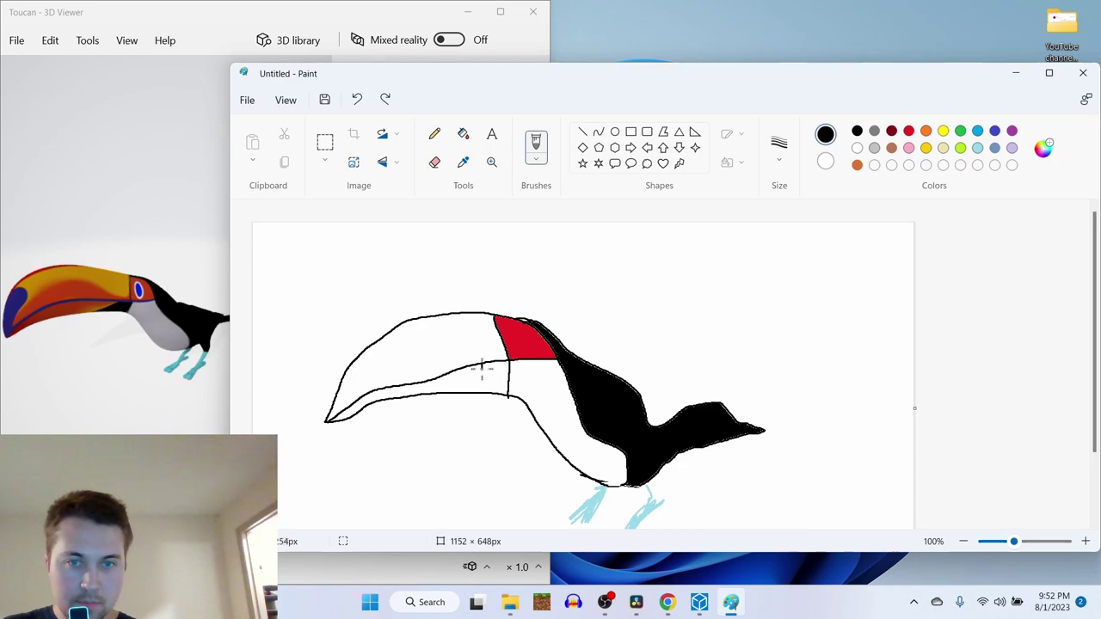
pyautogui.click(464, 136)
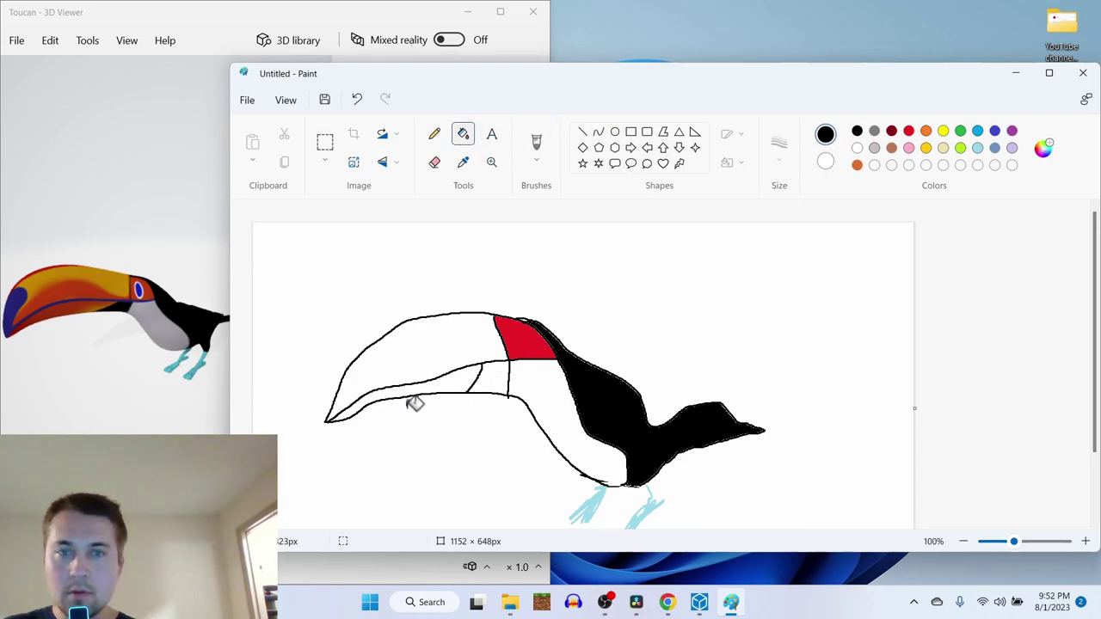
pyautogui.click(504, 376)
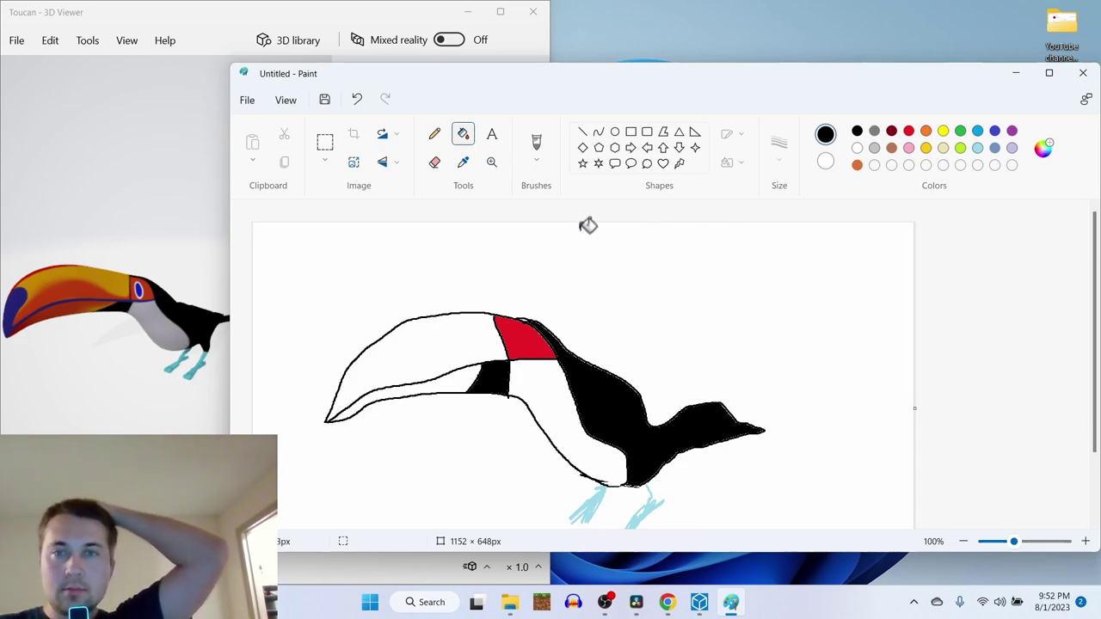
# Draw a trial oval on the red patch, then undo it.
pyautogui.click(615, 131)
pyautogui.click(828, 164)
pyautogui.moveTo(508, 323); pyautogui.dragTo(546, 368)
pyautogui.hotkey('ctrl', 'z')
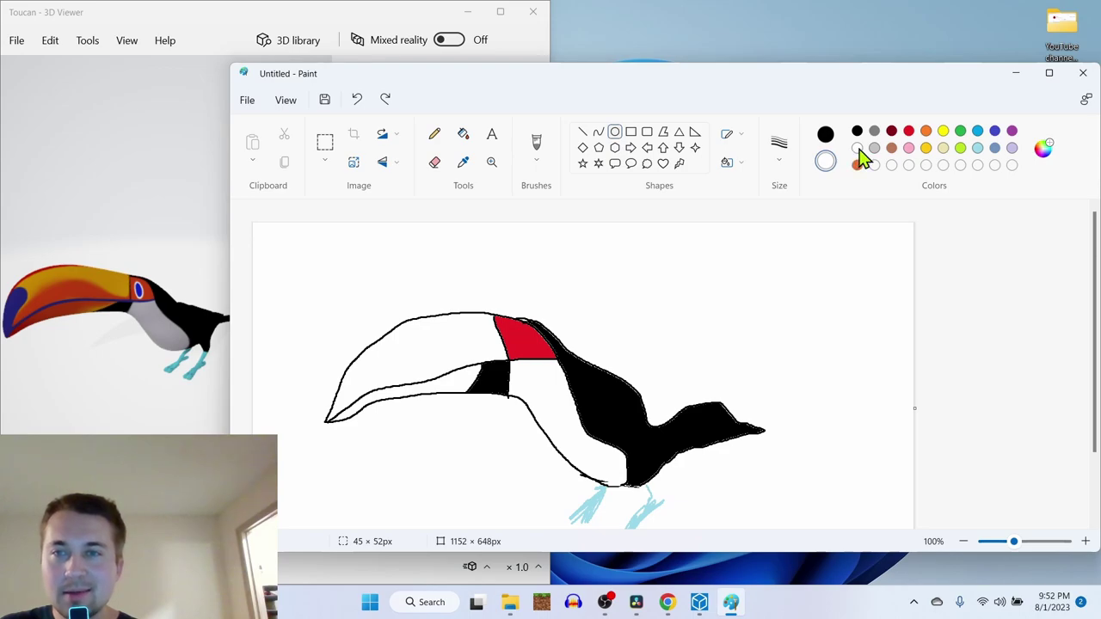
# Draw a slim, tall white oval outline on the red patch as the eye.
pyautogui.click(826, 134)
pyautogui.click(858, 148)
pyautogui.moveTo(513, 323); pyautogui.dragTo(515, 325)
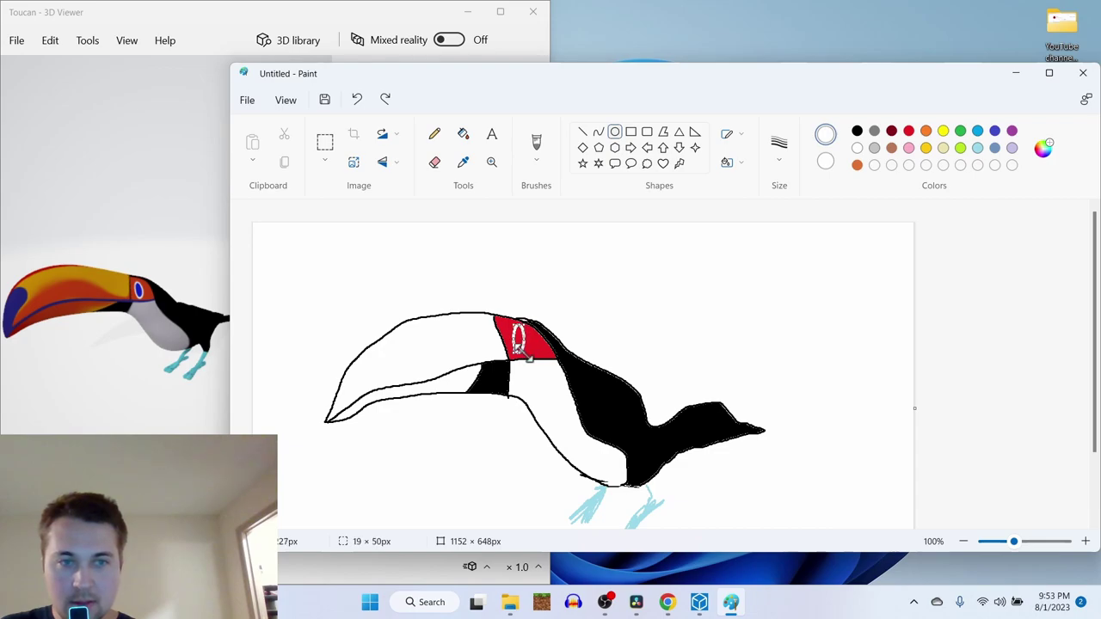
pyautogui.moveTo(519, 346)
pyautogui.mouseDown()
pyautogui.moveTo(506, 337)
pyautogui.moveTo(520, 339)
pyautogui.mouseUp()
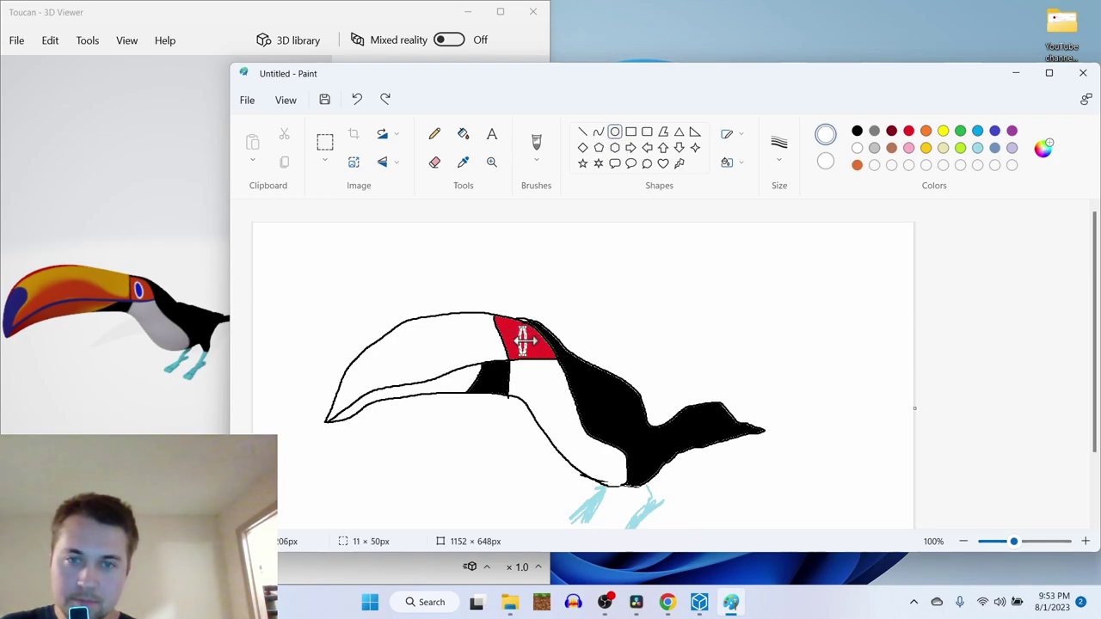
pyautogui.moveTo(527, 340)
pyautogui.mouseDown()
pyautogui.moveTo(491, 311)
pyautogui.moveTo(504, 324)
pyautogui.mouseUp()
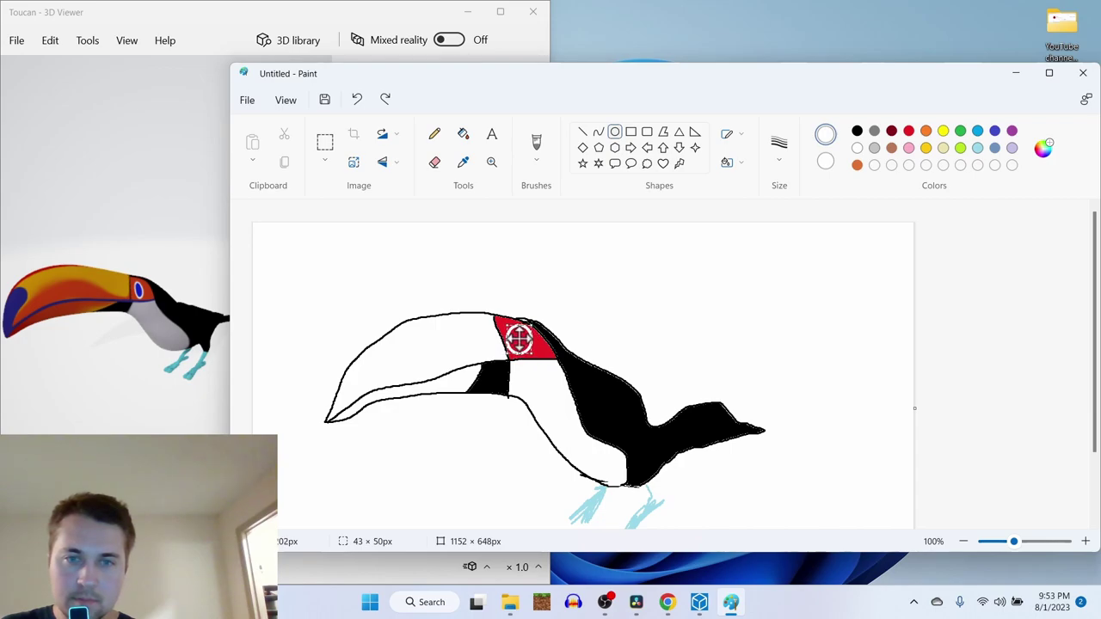
pyautogui.moveTo(526, 340); pyautogui.dragTo(517, 340)
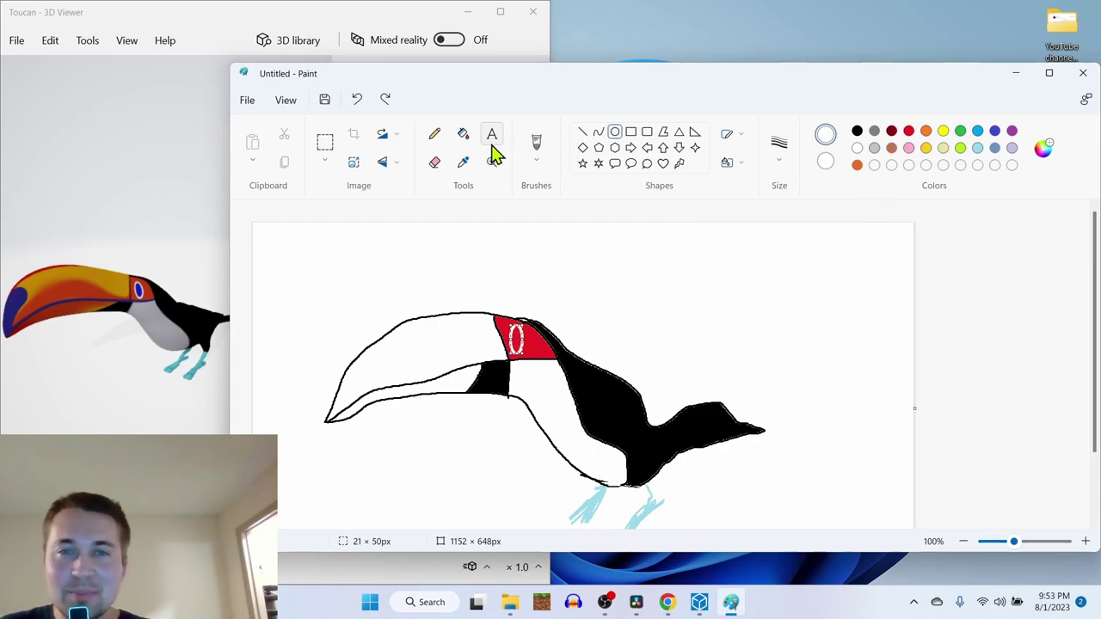
pyautogui.click(463, 134)
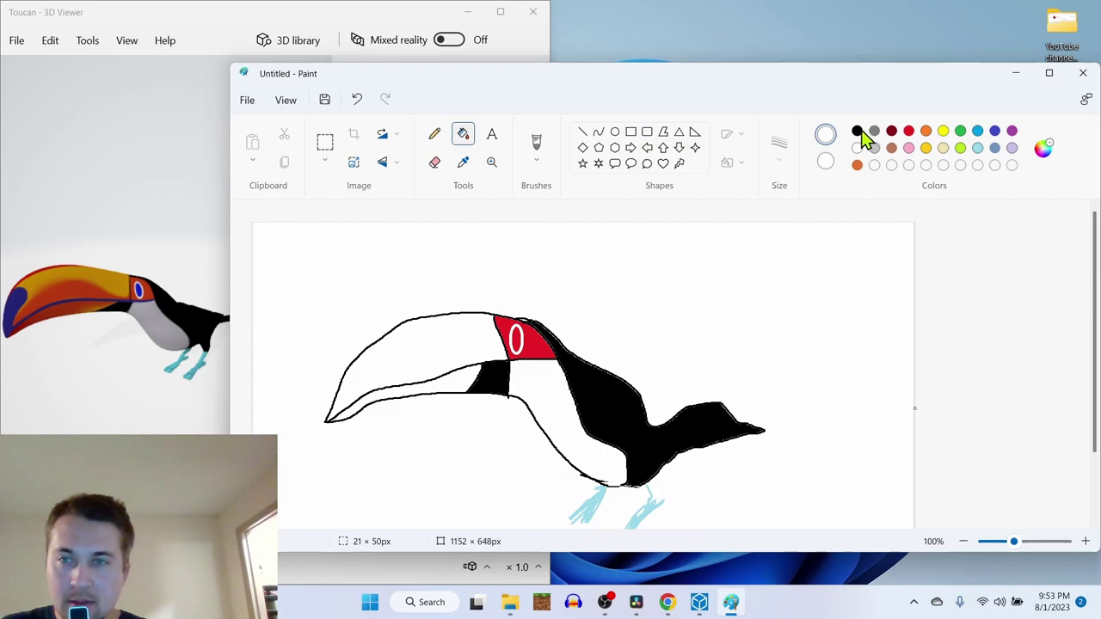
# Fill the centre of the eye with indigo.
pyautogui.click(516, 340)
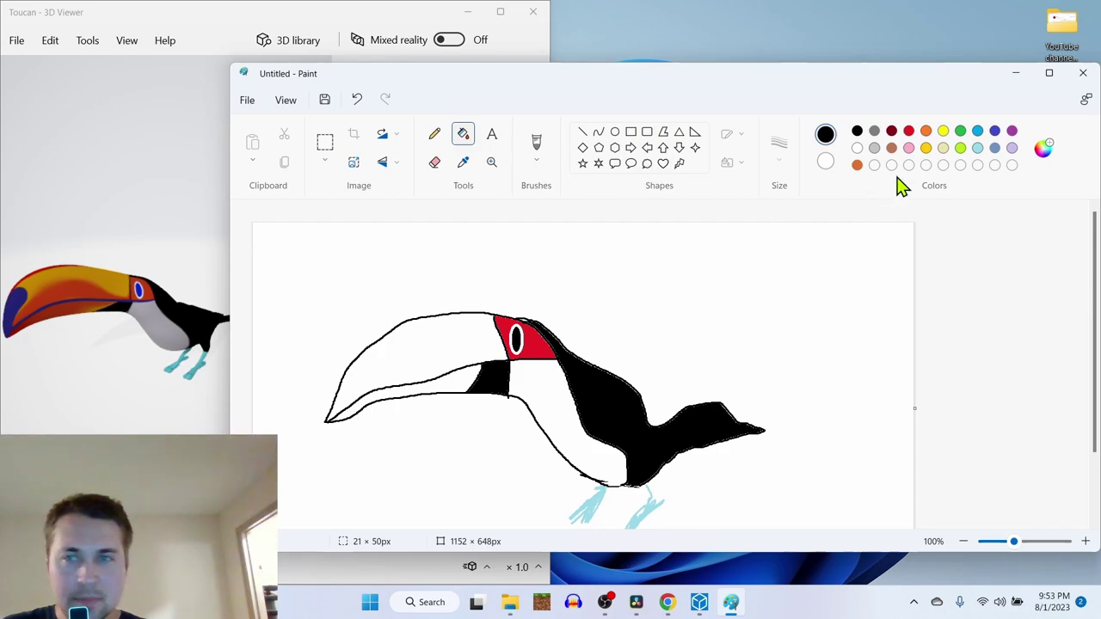
pyautogui.click(977, 133)
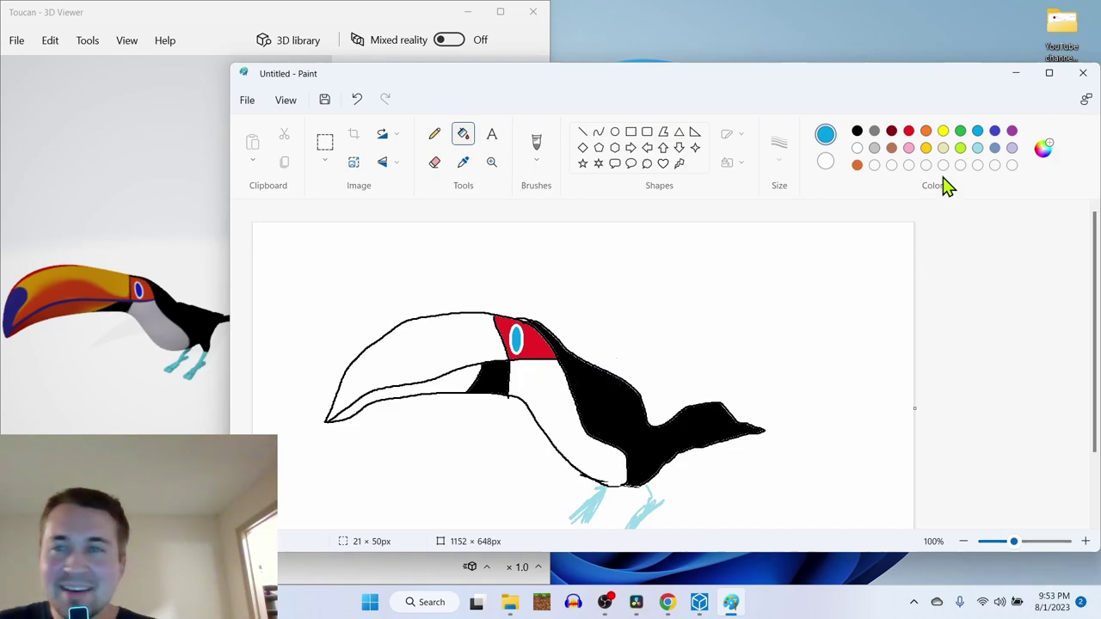
pyautogui.click(995, 132)
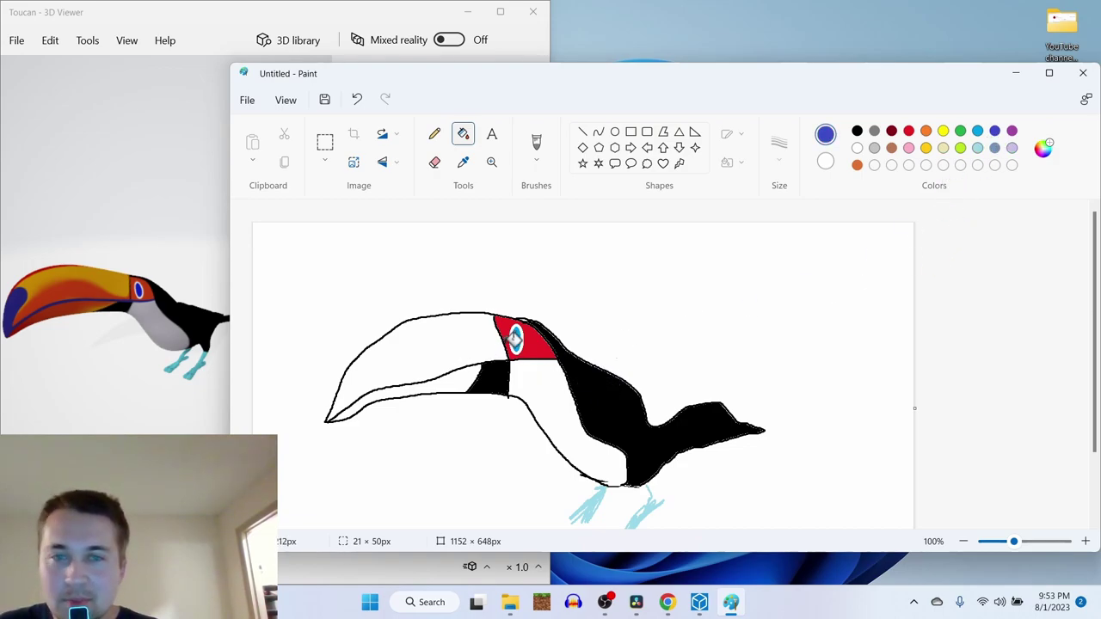
pyautogui.click(516, 339)
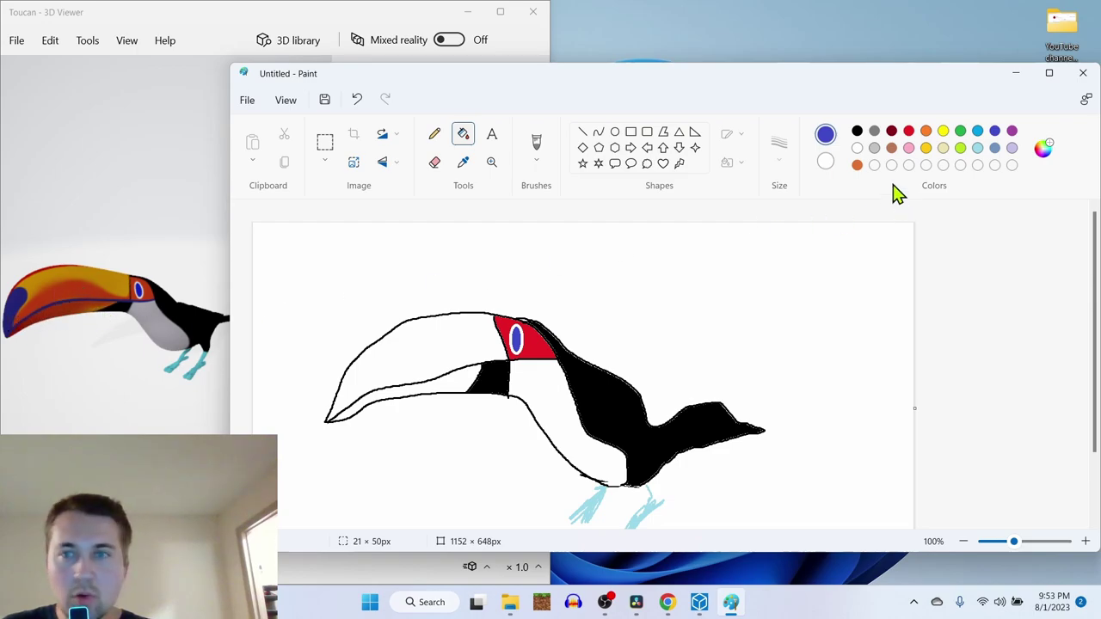
# Fill the upper beak and the lower beak strip with Gold.
pyautogui.click(942, 133)
pyautogui.click(926, 148)
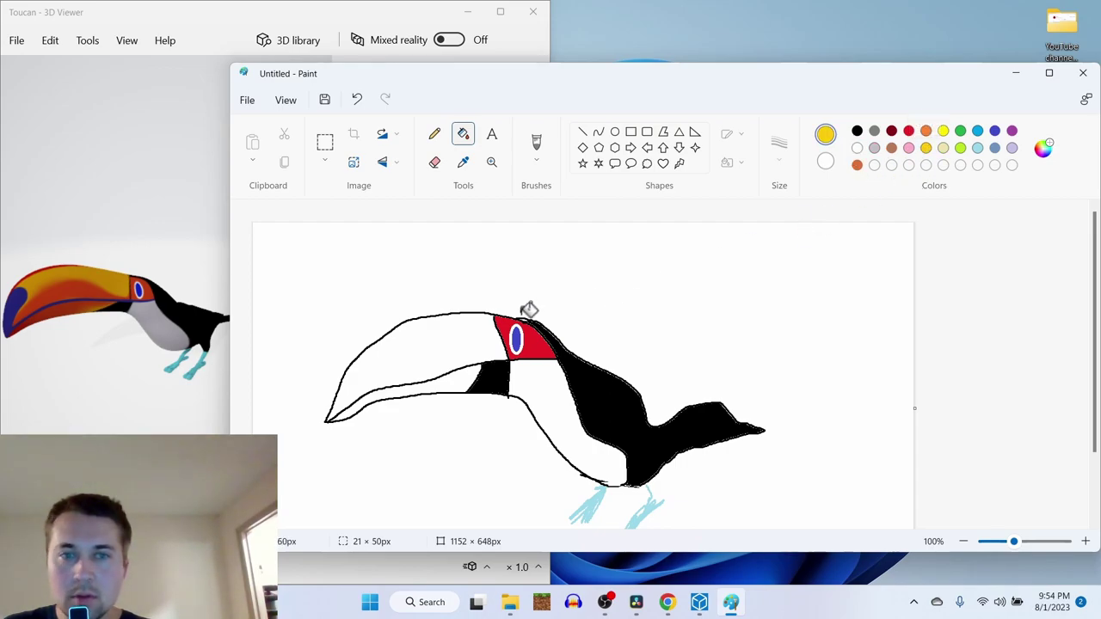
pyautogui.click(461, 337)
pyautogui.click(465, 376)
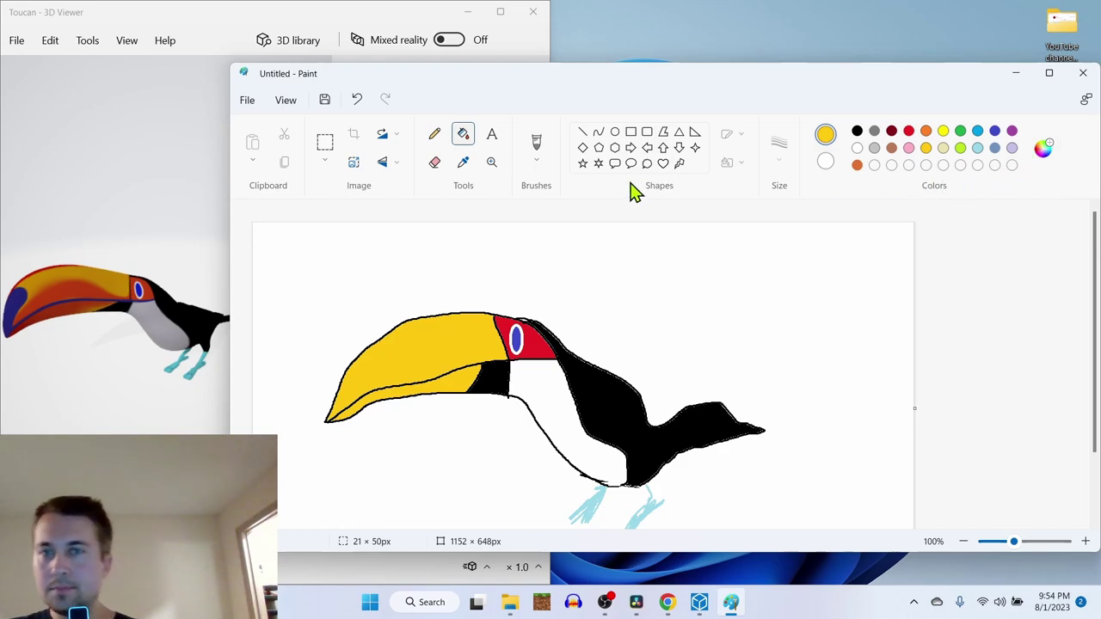
pyautogui.click(535, 165)
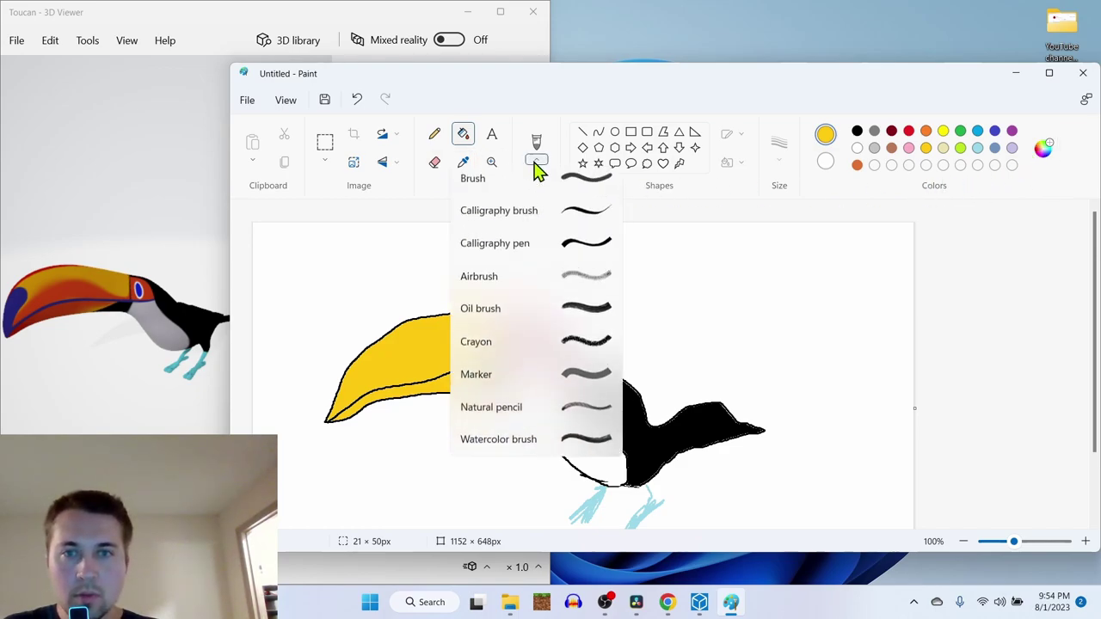
# Airbrush orange speckles over the beak beside the eye, along the upper beak and at the tip.
pyautogui.click(581, 289)
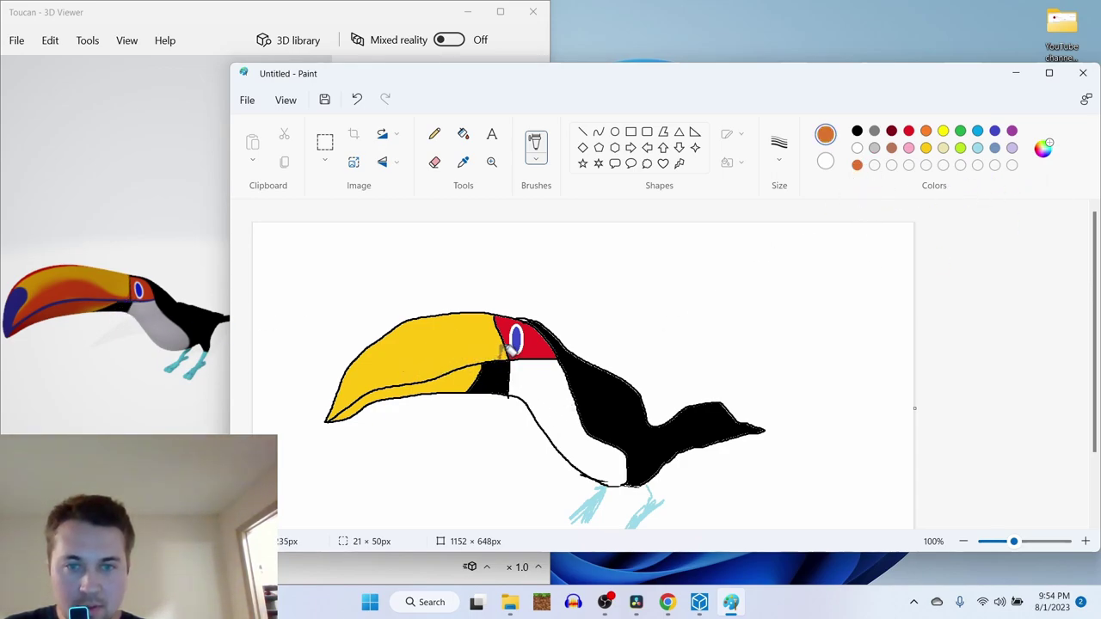
pyautogui.moveTo(506, 353); pyautogui.dragTo(490, 358)
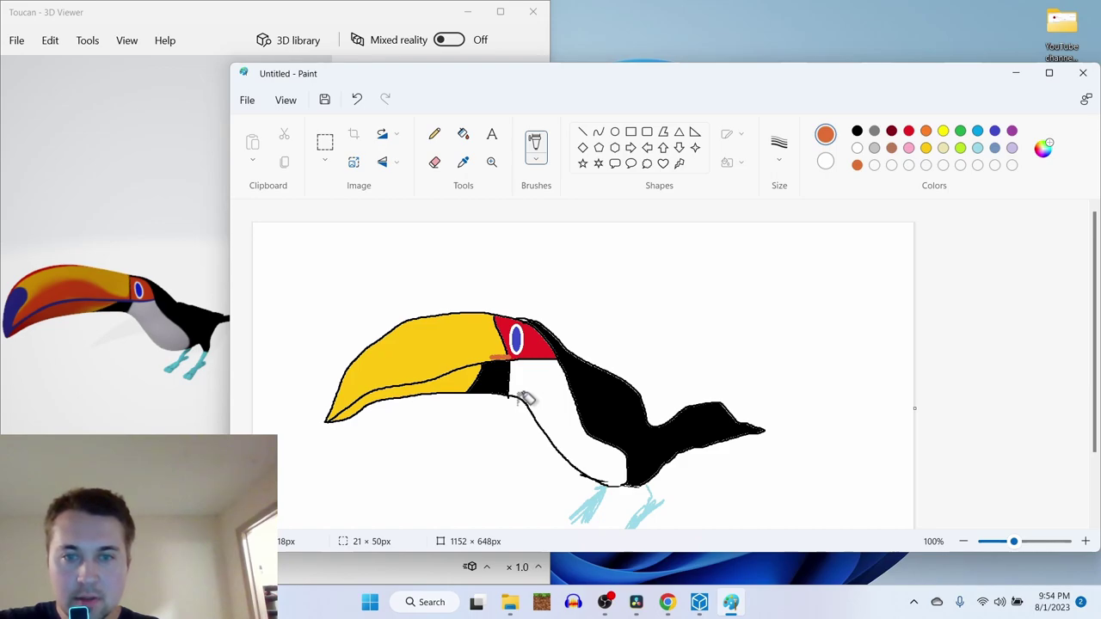
pyautogui.moveTo(491, 341)
pyautogui.mouseDown()
pyautogui.moveTo(437, 363)
pyautogui.moveTo(453, 358)
pyautogui.moveTo(351, 397)
pyautogui.moveTo(398, 365)
pyautogui.moveTo(485, 351)
pyautogui.moveTo(384, 370)
pyautogui.mouseUp()
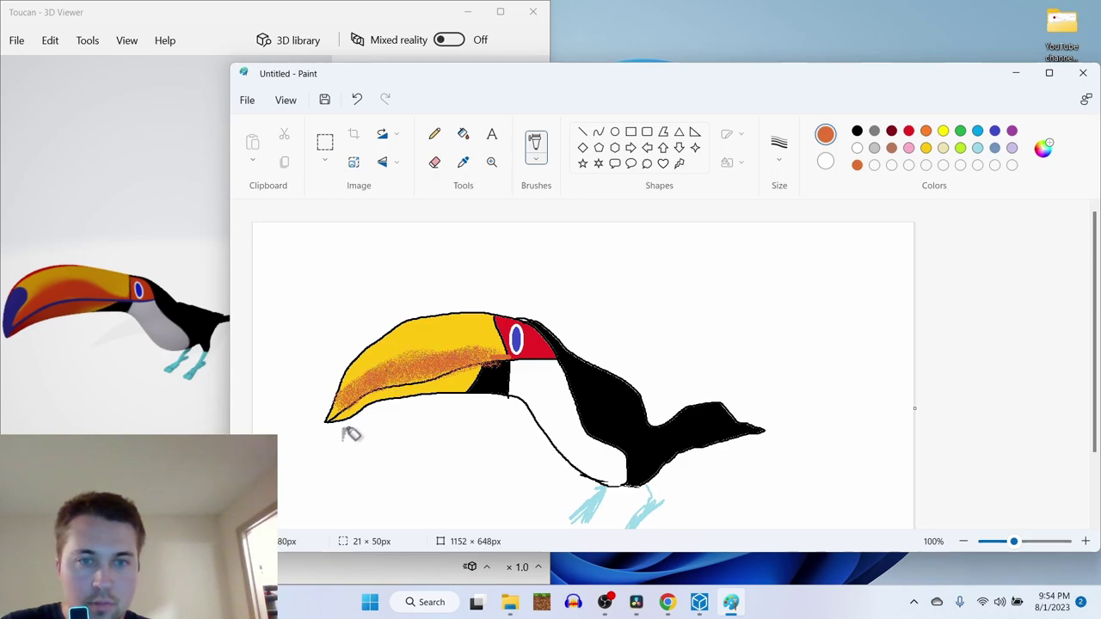
pyautogui.moveTo(347, 430)
pyautogui.mouseDown()
pyautogui.moveTo(362, 399)
pyautogui.moveTo(345, 405)
pyautogui.moveTo(380, 383)
pyautogui.moveTo(478, 356)
pyautogui.moveTo(455, 377)
pyautogui.moveTo(355, 397)
pyautogui.moveTo(433, 360)
pyautogui.moveTo(413, 357)
pyautogui.moveTo(353, 389)
pyautogui.moveTo(347, 405)
pyautogui.moveTo(410, 350)
pyautogui.moveTo(493, 345)
pyautogui.moveTo(400, 355)
pyautogui.moveTo(336, 422)
pyautogui.mouseUp()
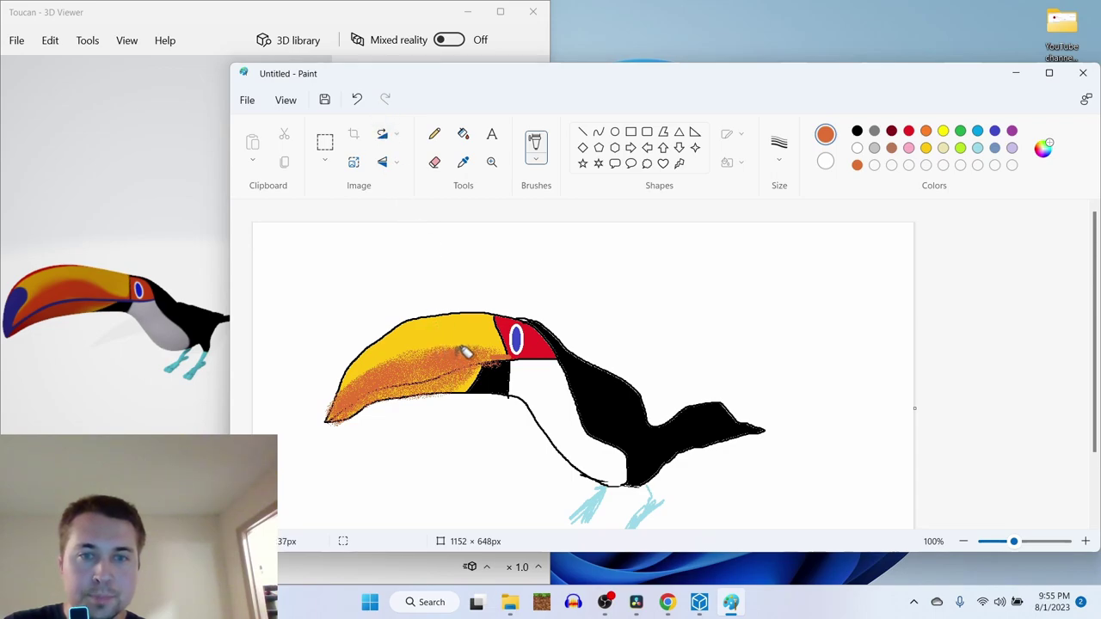
pyautogui.moveTo(489, 344)
pyautogui.mouseDown()
pyautogui.moveTo(495, 355)
pyautogui.moveTo(425, 352)
pyautogui.moveTo(381, 376)
pyautogui.mouseUp()
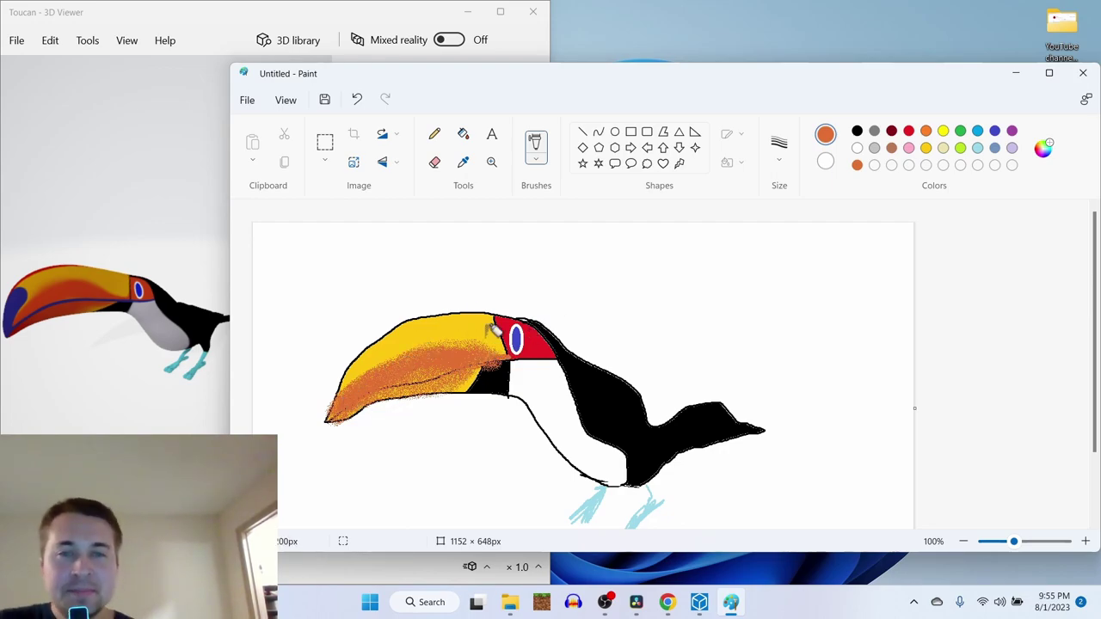
pyautogui.scroll(-2, 508, 400)
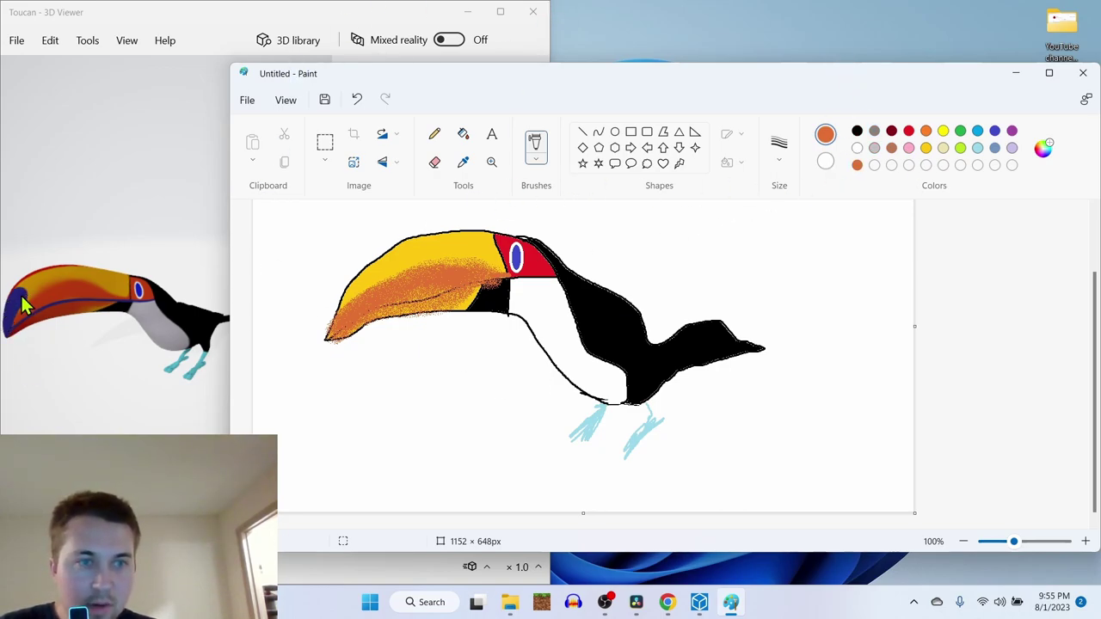
# Paint the beak tip solid indigo blue with the Oil brush.
pyautogui.click(995, 133)
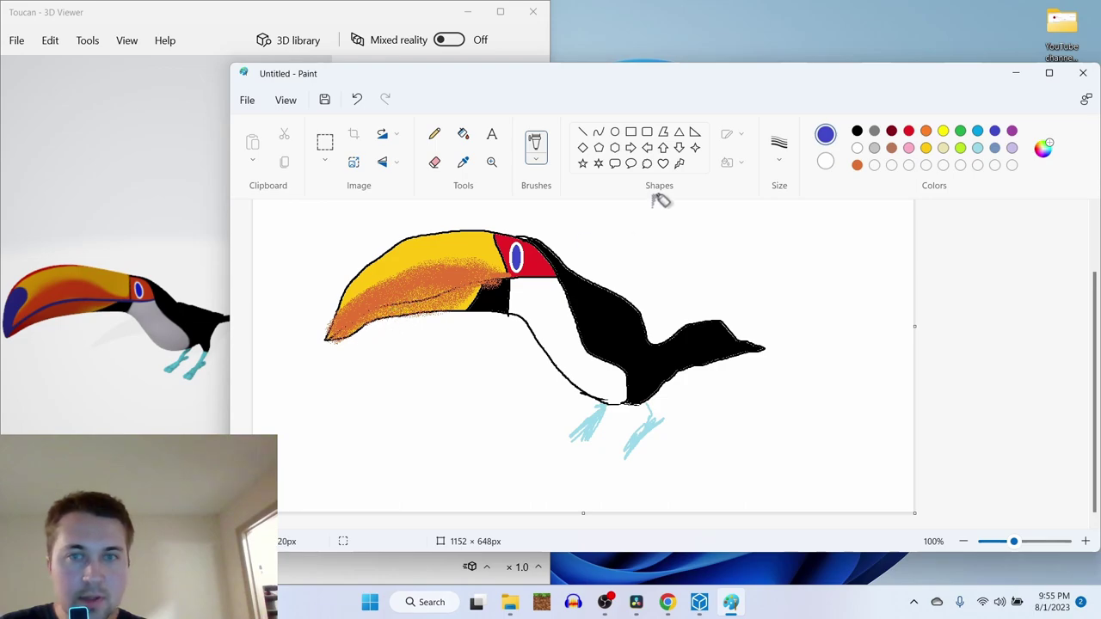
pyautogui.click(539, 165)
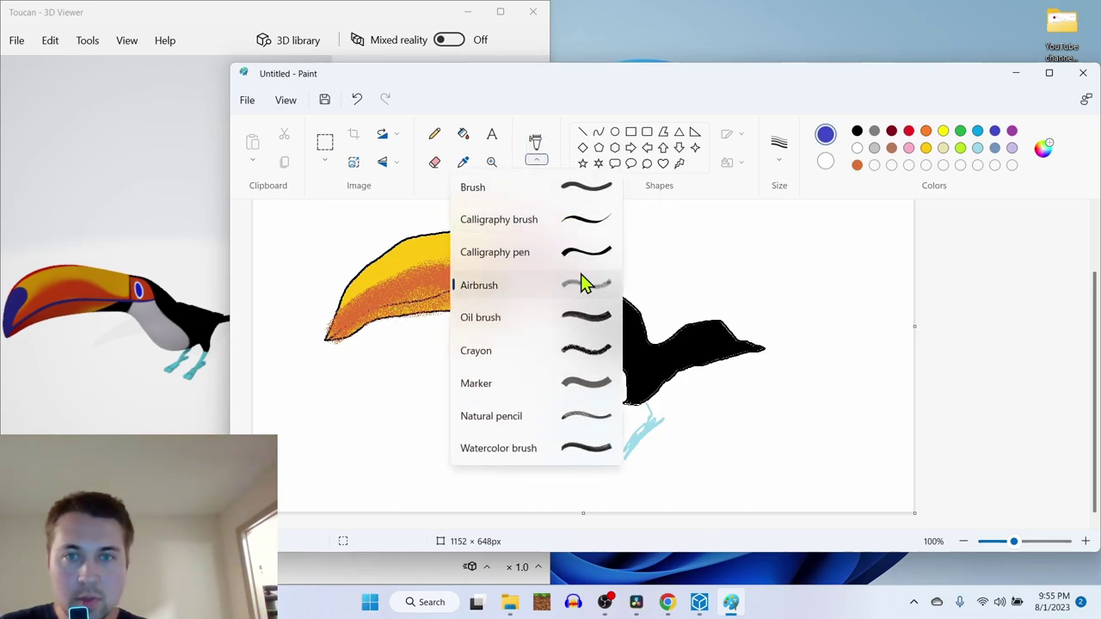
pyautogui.click(602, 320)
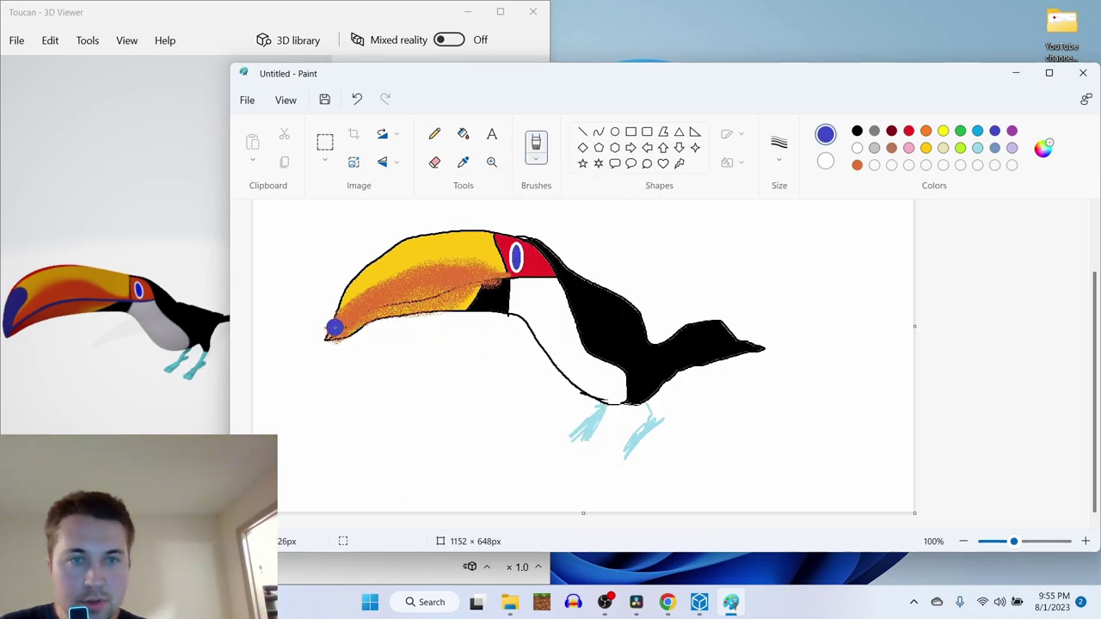
pyautogui.moveTo(336, 324); pyautogui.dragTo(344, 315)
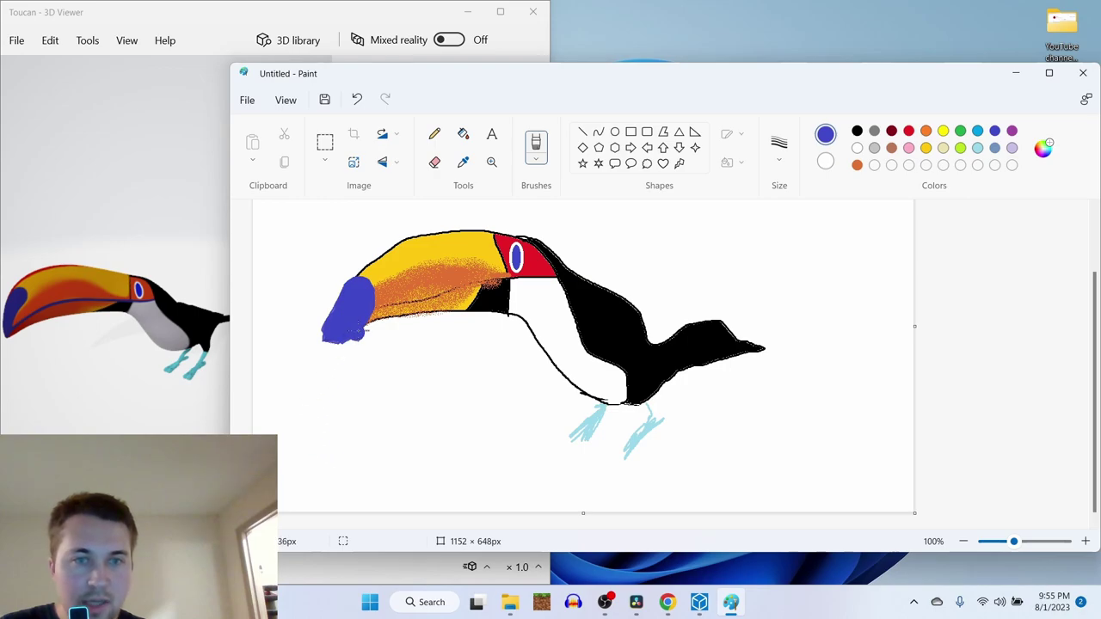
pyautogui.click(535, 159)
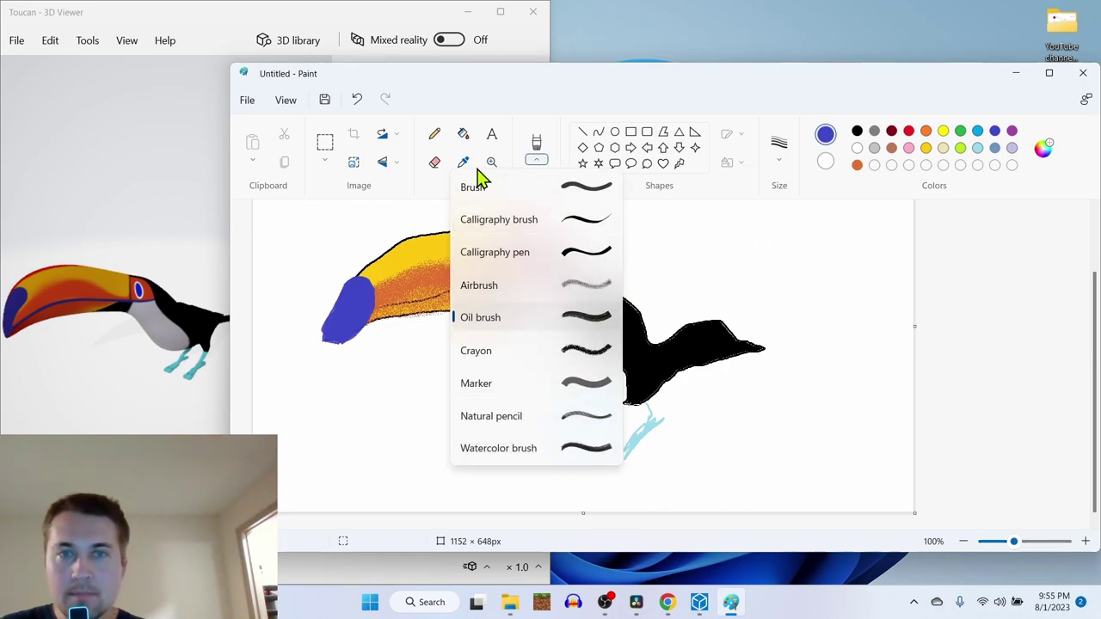
# Erase the rounded lower blob and left edge of the blue beak tip.
pyautogui.click(444, 172)
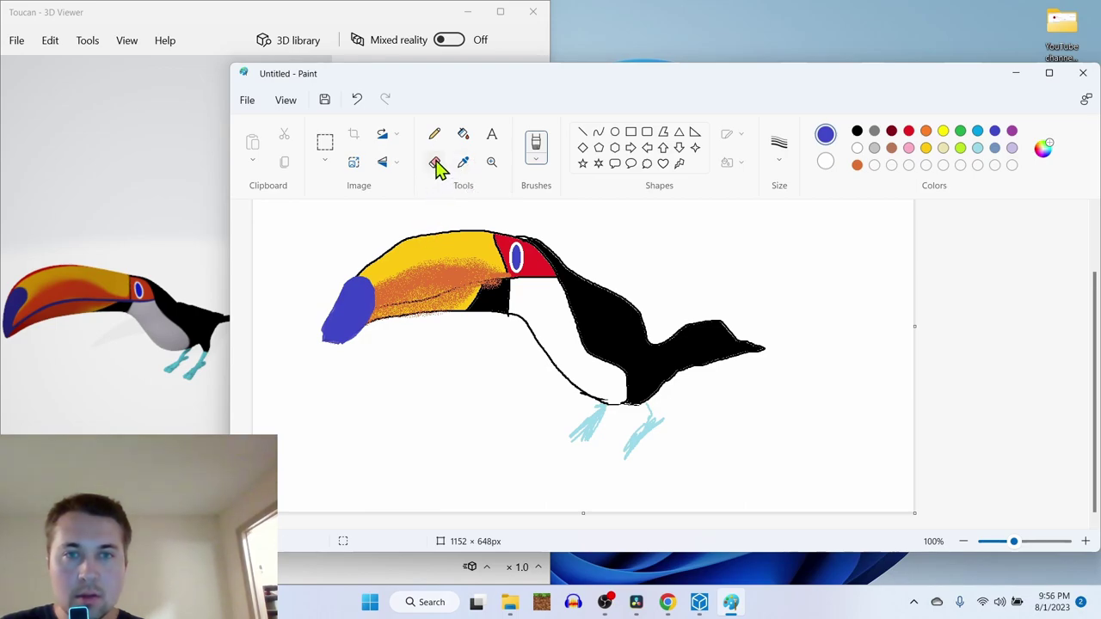
pyautogui.click(434, 162)
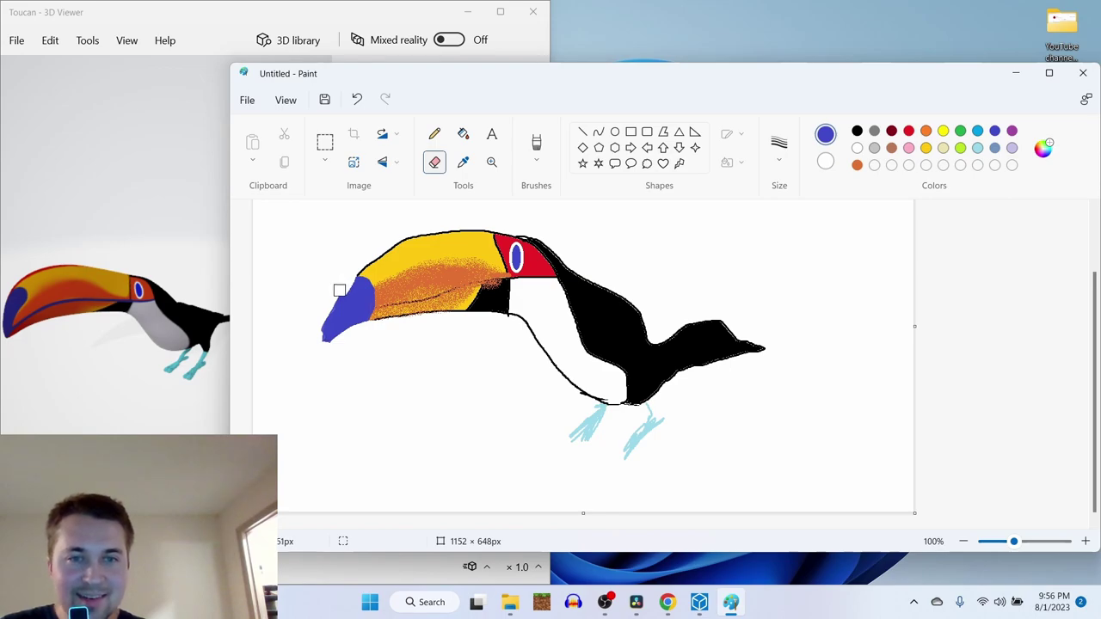
pyautogui.moveTo(328, 317); pyautogui.dragTo(322, 347)
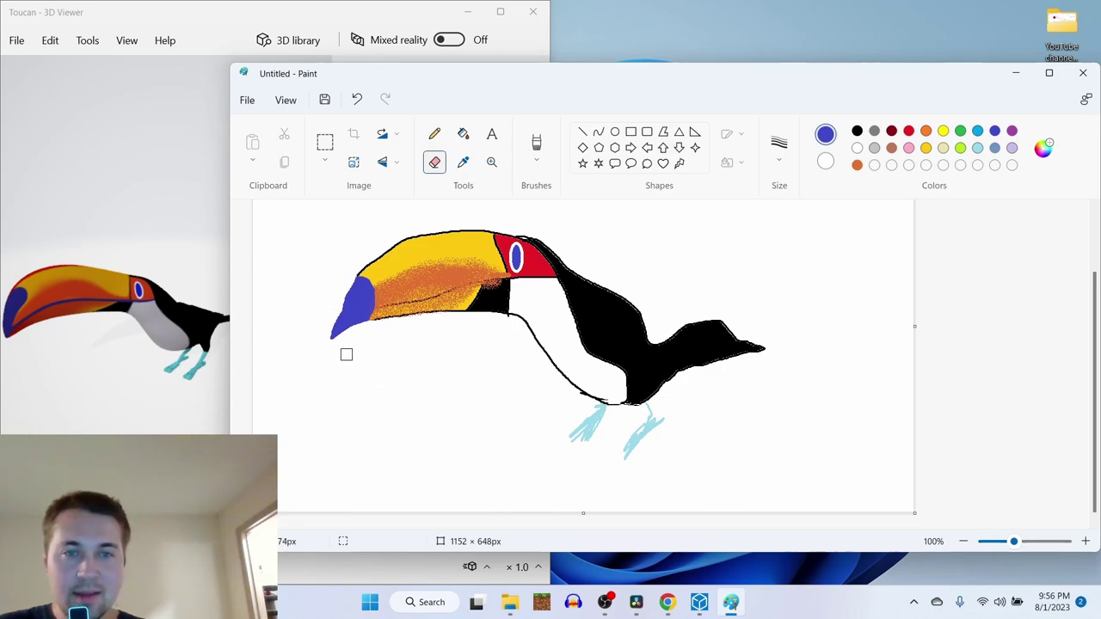
pyautogui.moveTo(330, 349); pyautogui.dragTo(334, 305)
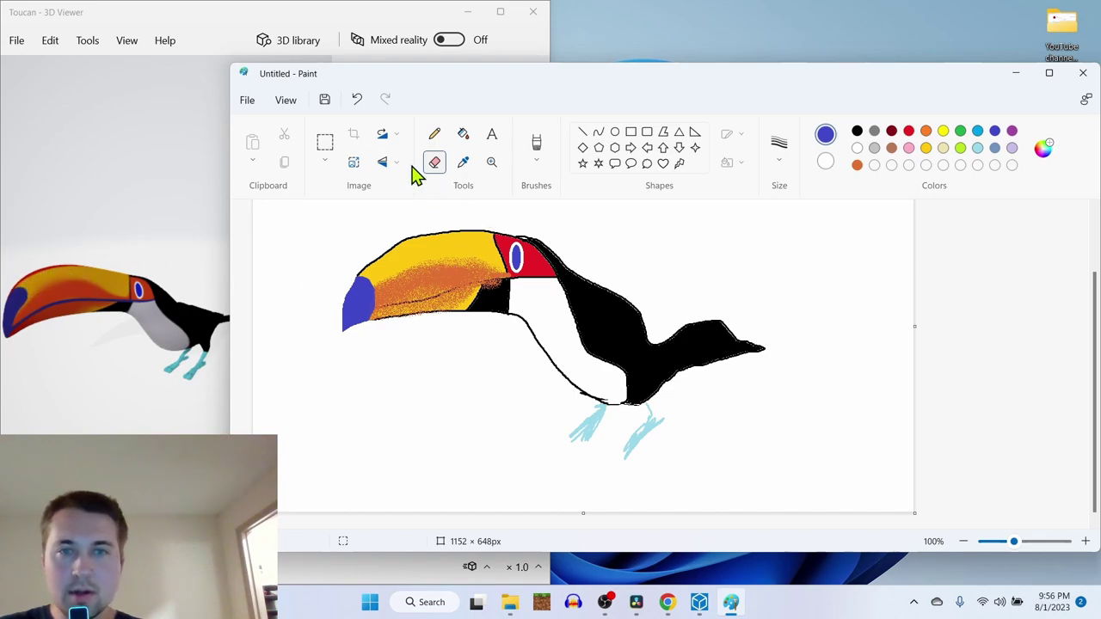
# Draw a black brush line lengthwise along the beak to its tip.
pyautogui.click(537, 163)
pyautogui.click(570, 187)
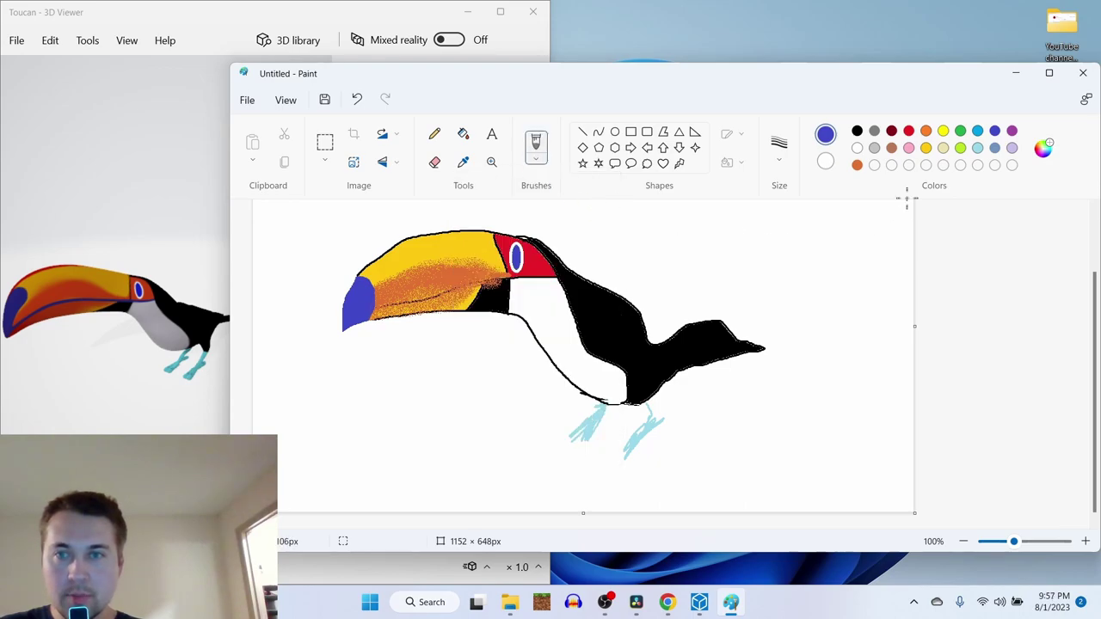
pyautogui.click(857, 165)
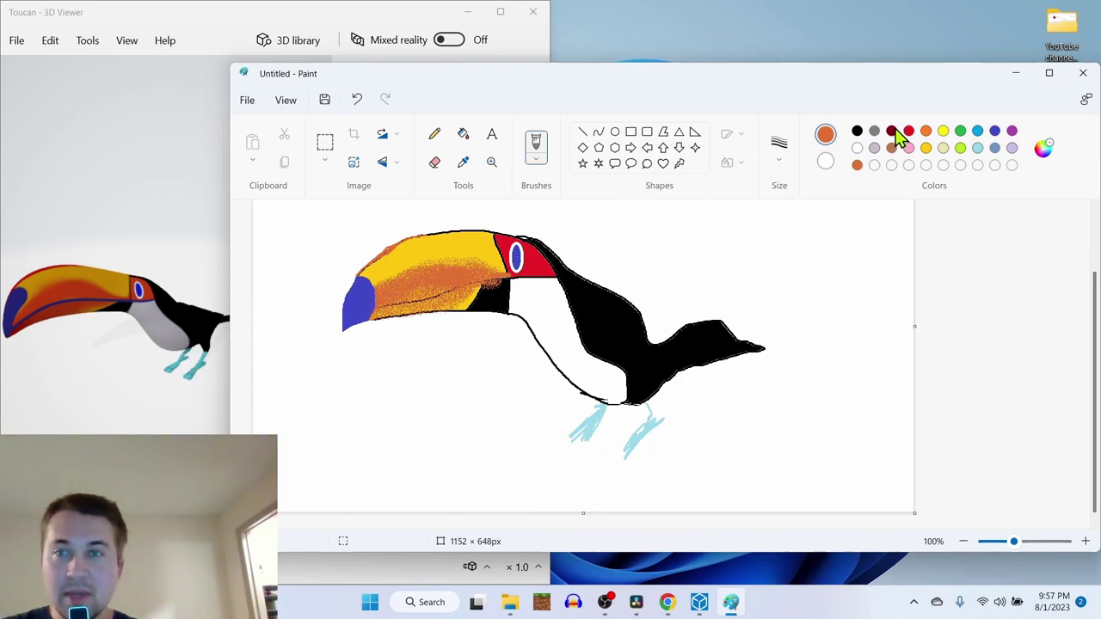
pyautogui.click(858, 131)
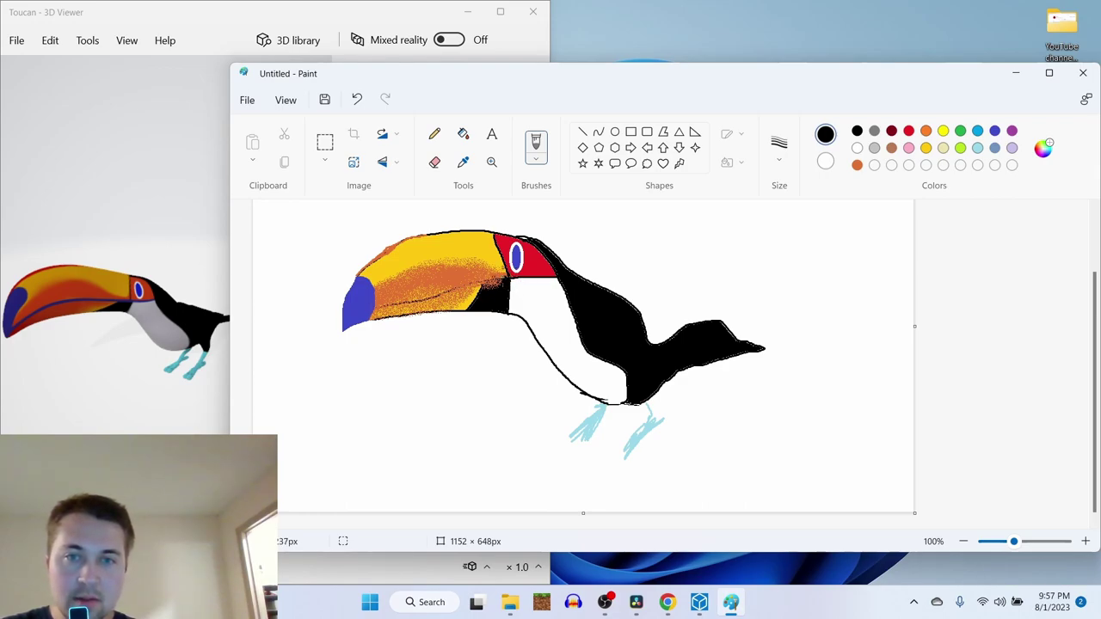
pyautogui.moveTo(465, 285); pyautogui.dragTo(368, 308)
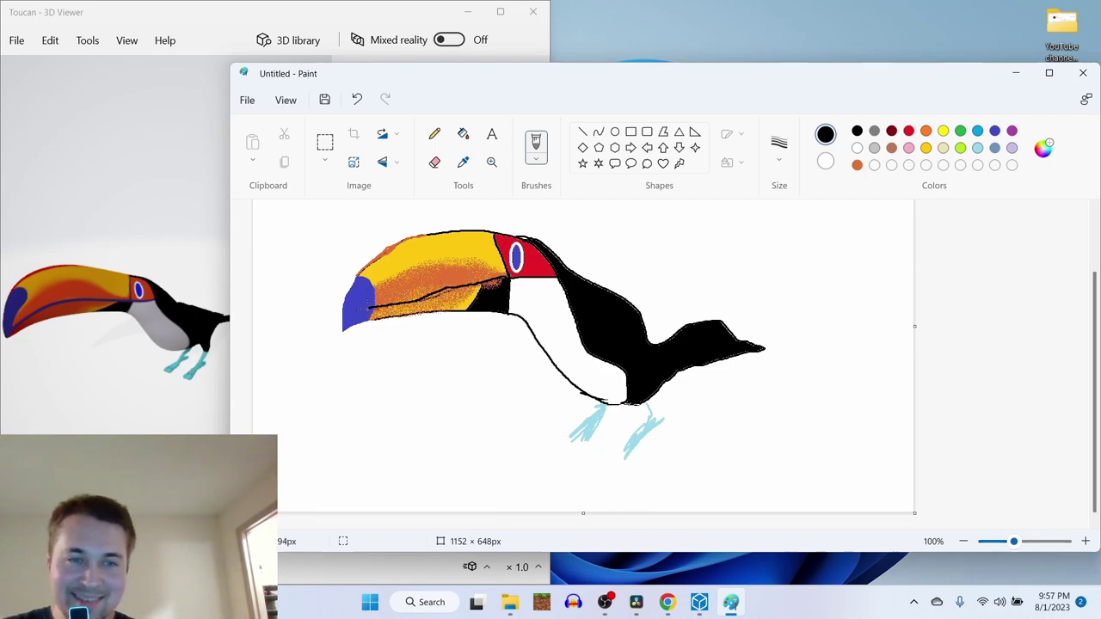
pyautogui.moveTo(347, 322); pyautogui.dragTo(342, 328)
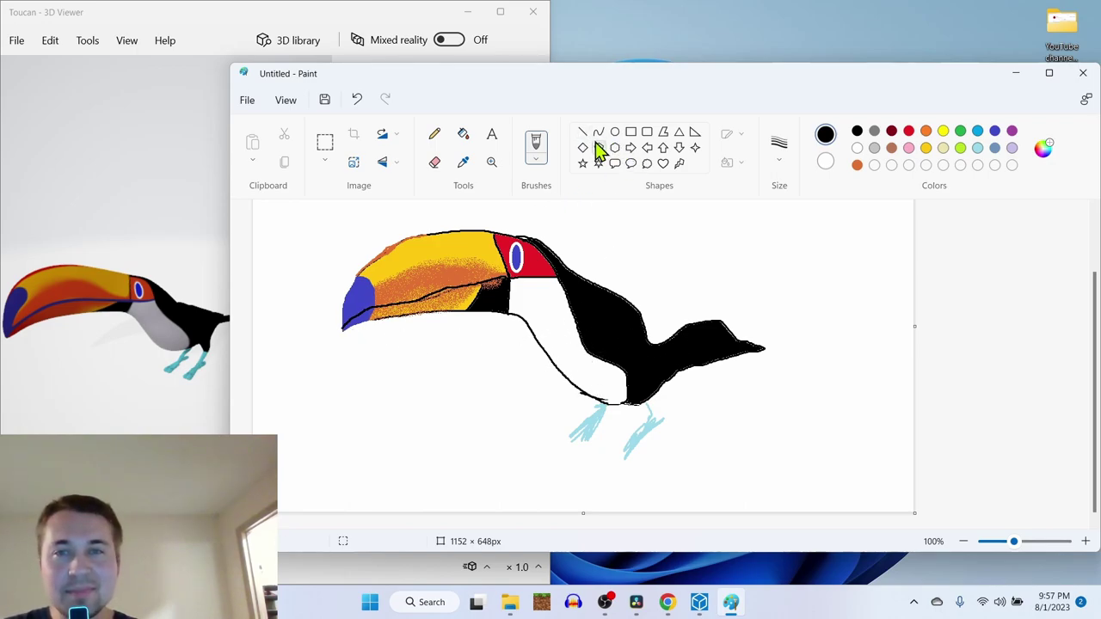
# Undo the freehand line and draw a gently curved black line along the beak instead.
pyautogui.hotkey('ctrl', 'z')
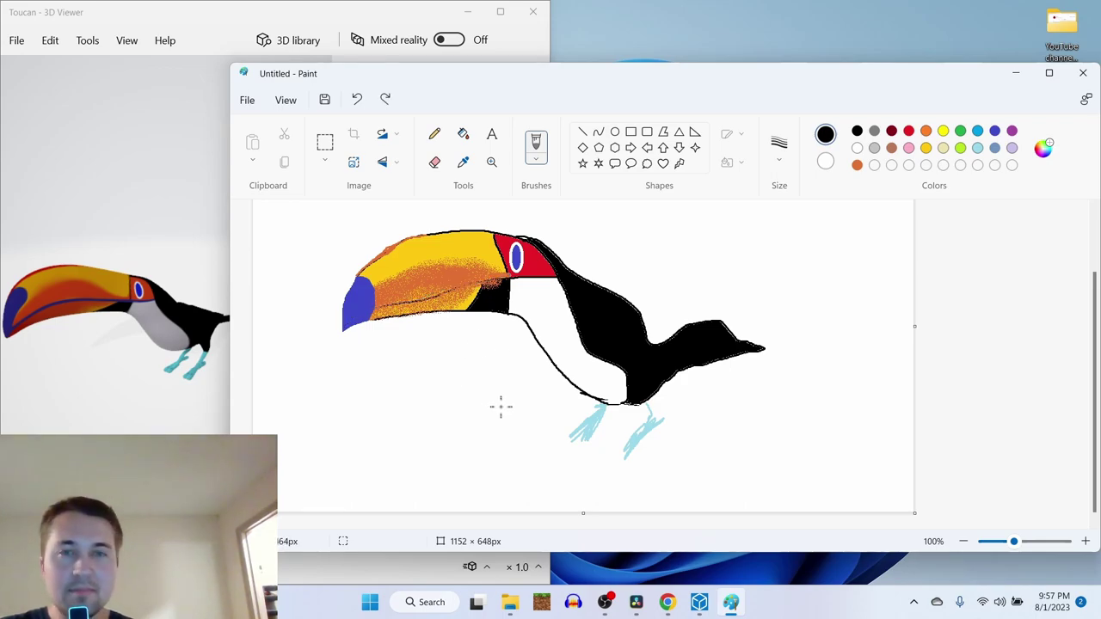
pyautogui.click(584, 132)
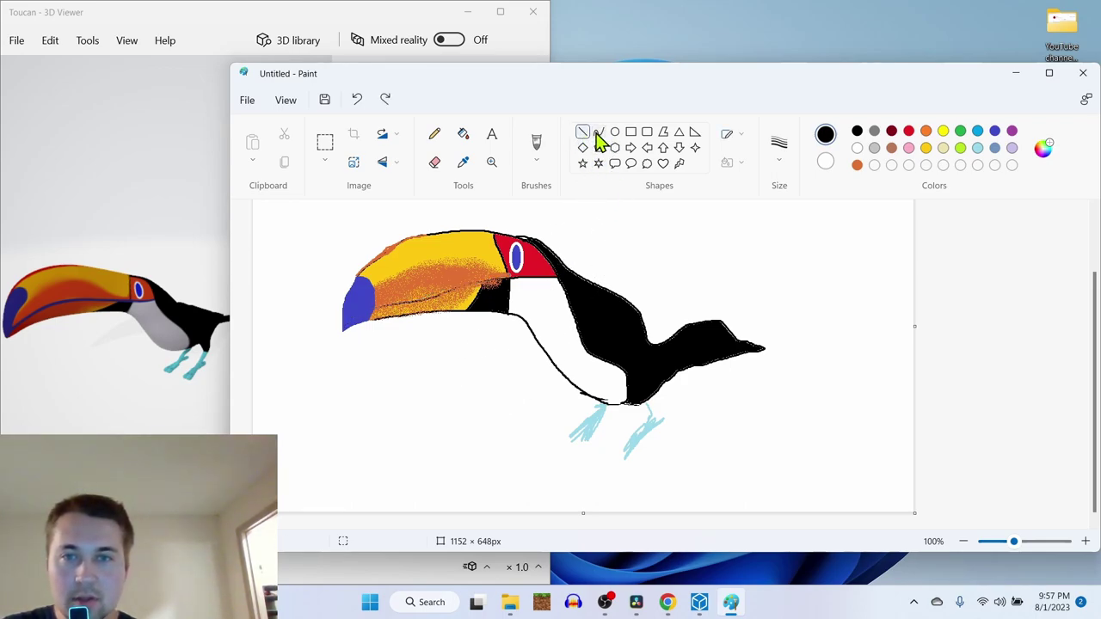
pyautogui.click(598, 134)
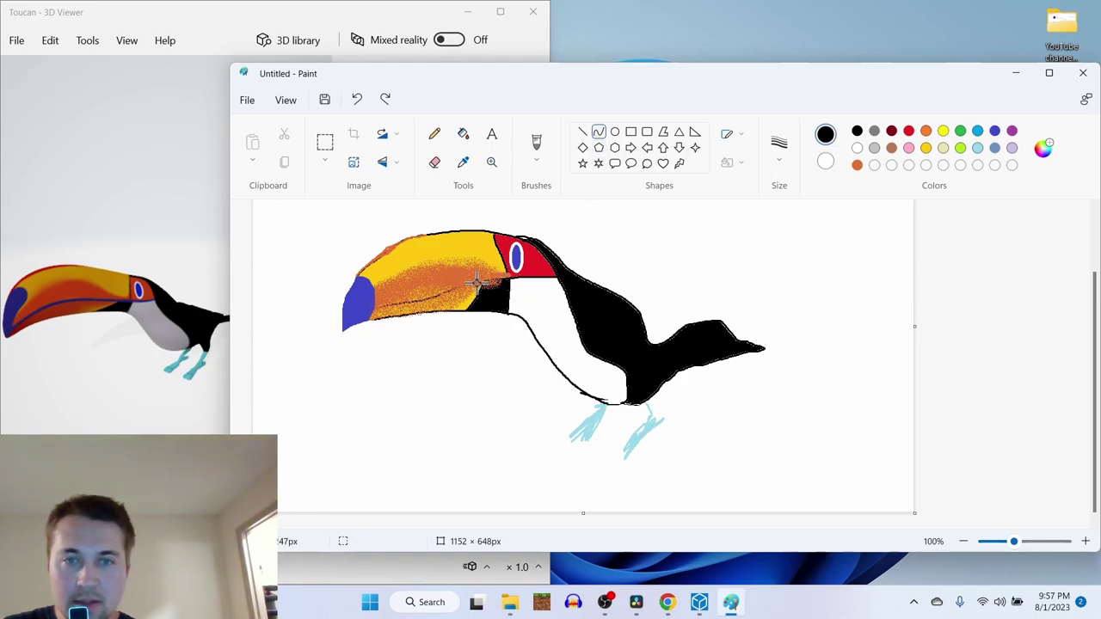
pyautogui.moveTo(520, 274); pyautogui.dragTo(341, 328)
pyautogui.moveTo(423, 288)
pyautogui.mouseDown()
pyautogui.moveTo(437, 300)
pyautogui.moveTo(426, 289)
pyautogui.mouseUp()
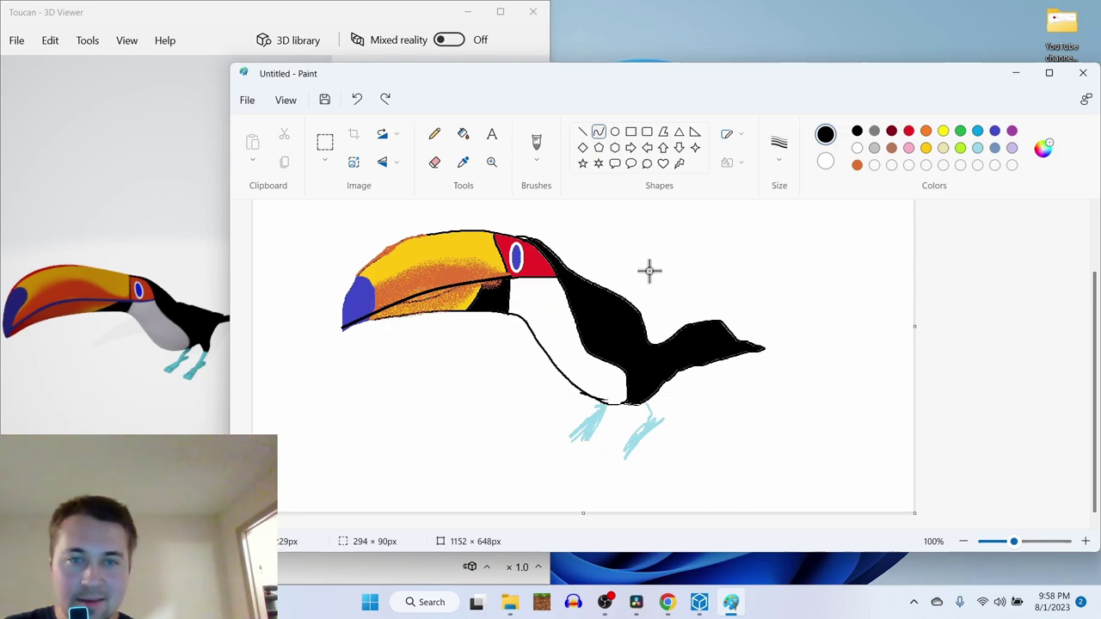
pyautogui.click(435, 136)
pyautogui.click(536, 145)
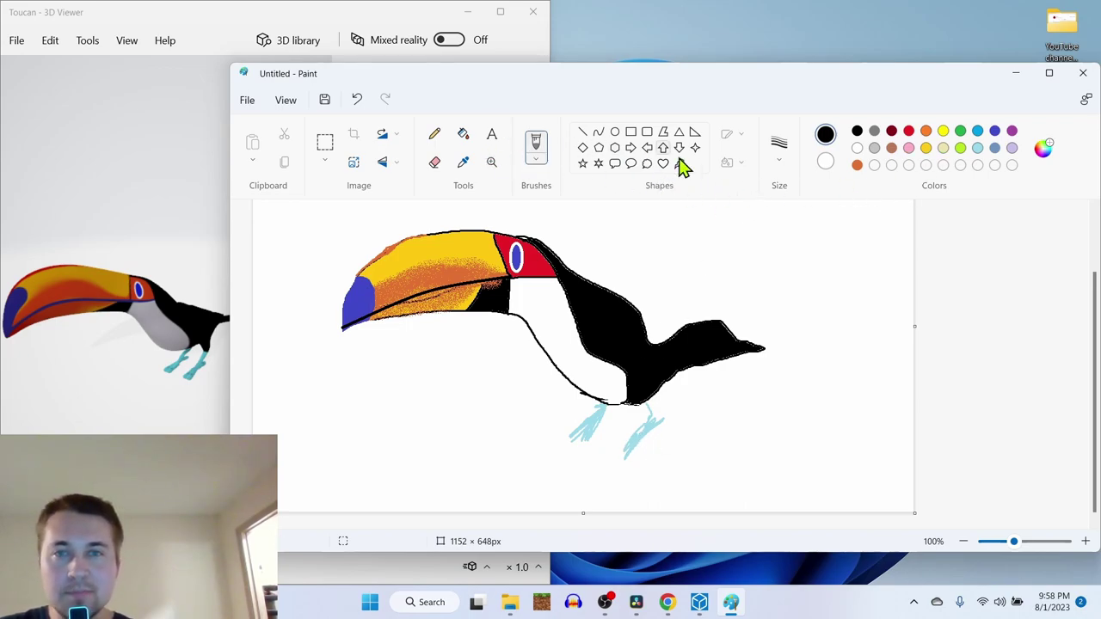
# Thicken and lengthen the right foot with light-blue strokes, redoing one stroke.
pyautogui.click(978, 165)
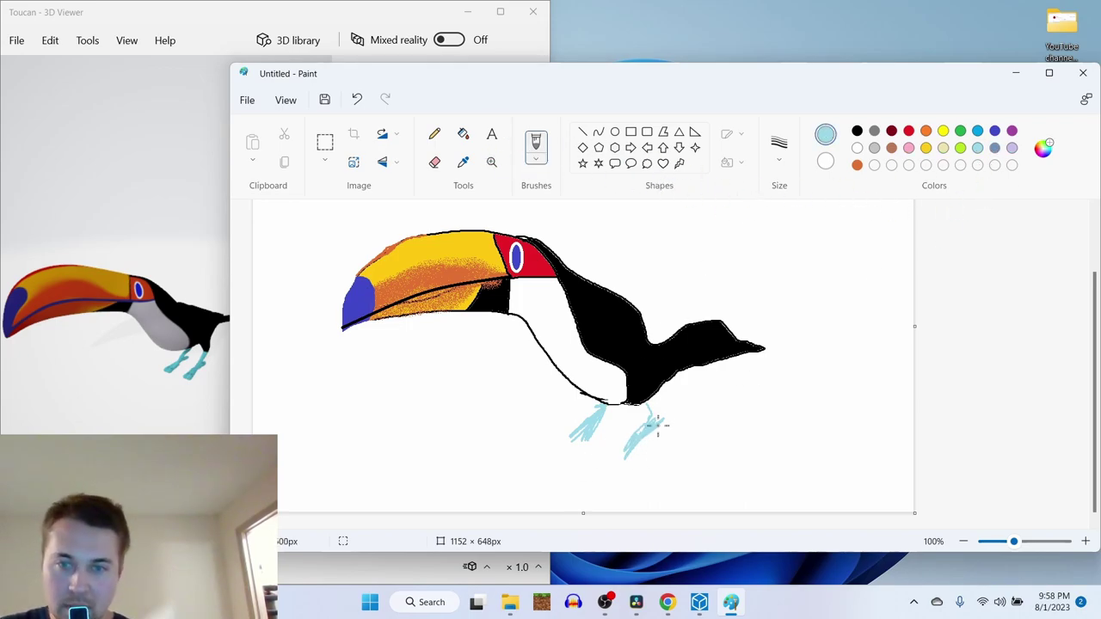
pyautogui.moveTo(669, 419)
pyautogui.mouseDown()
pyautogui.moveTo(645, 438)
pyautogui.moveTo(656, 425)
pyautogui.mouseUp()
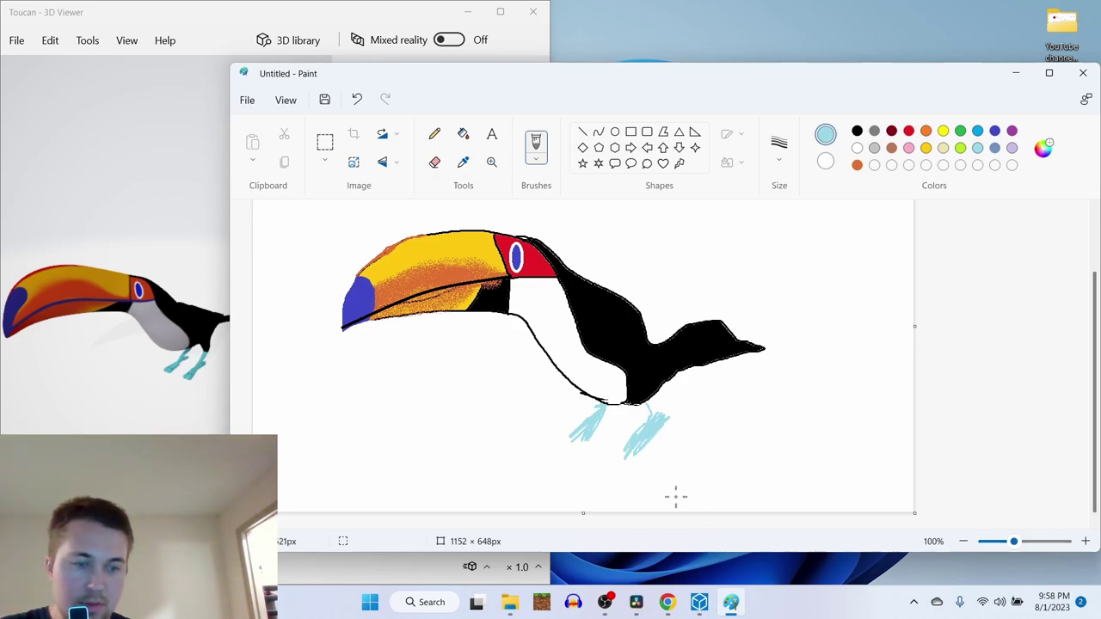
pyautogui.hotkey('ctrl', 'z')
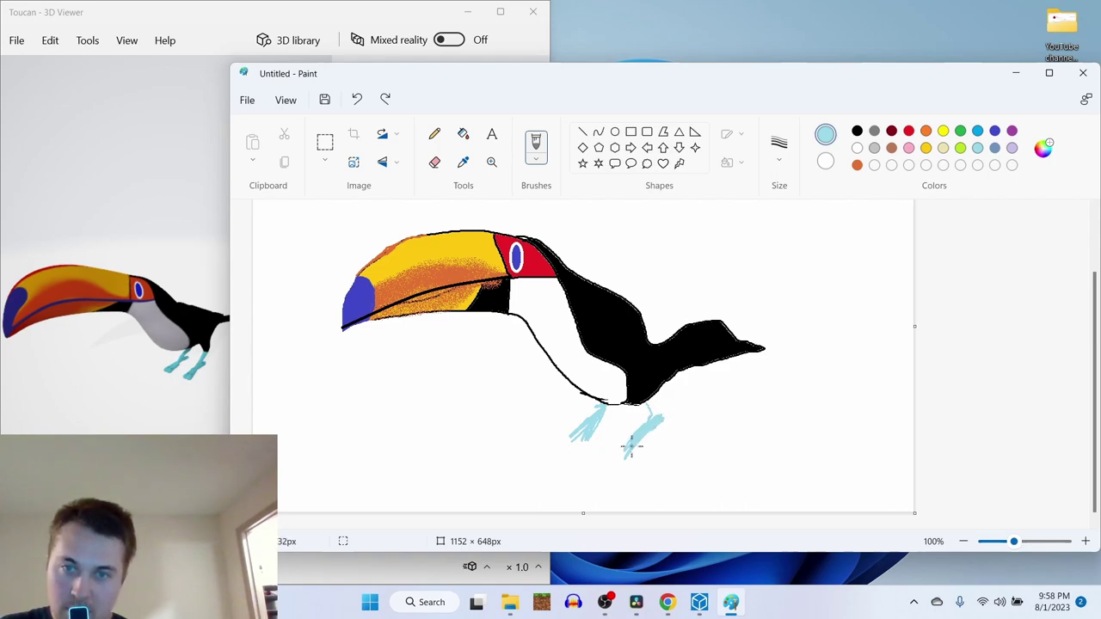
pyautogui.moveTo(633, 444); pyautogui.dragTo(638, 469)
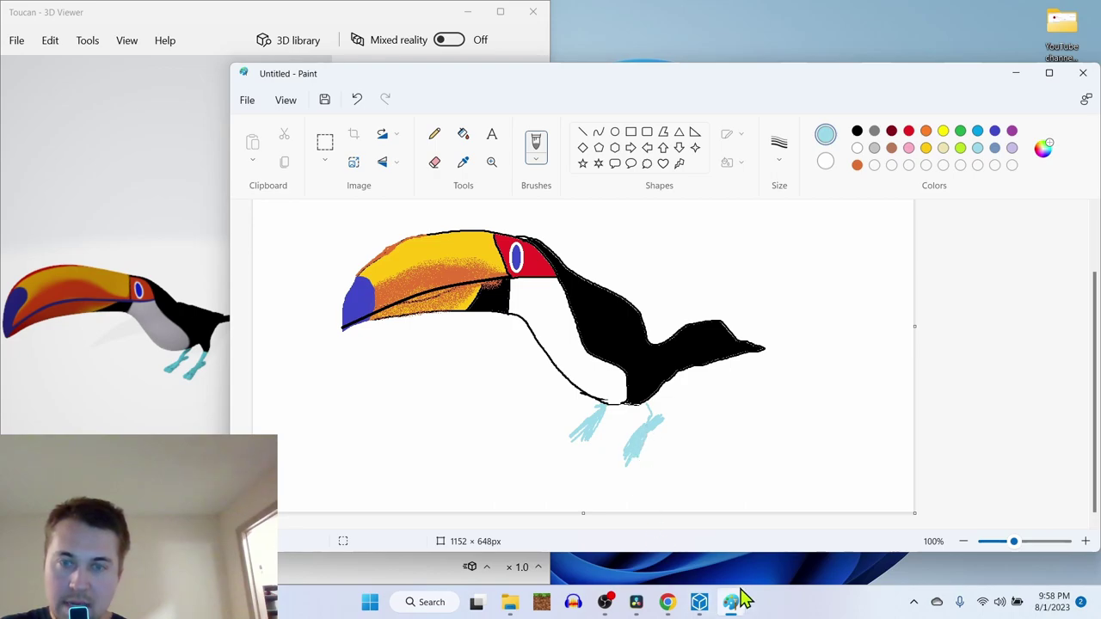